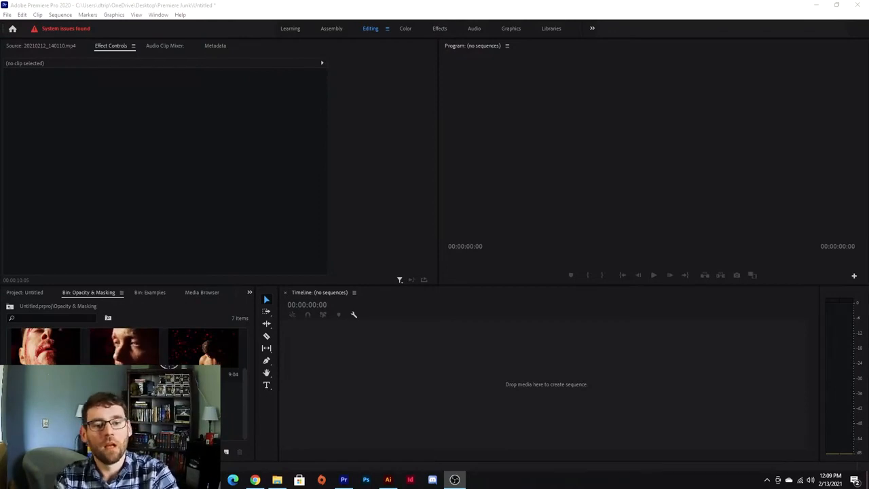
Step: Create a new sequence from the Young_Dan_Chair_002.mp4 clip in the Opacity & Masking bin
scroll(125, 346, "up", 1)
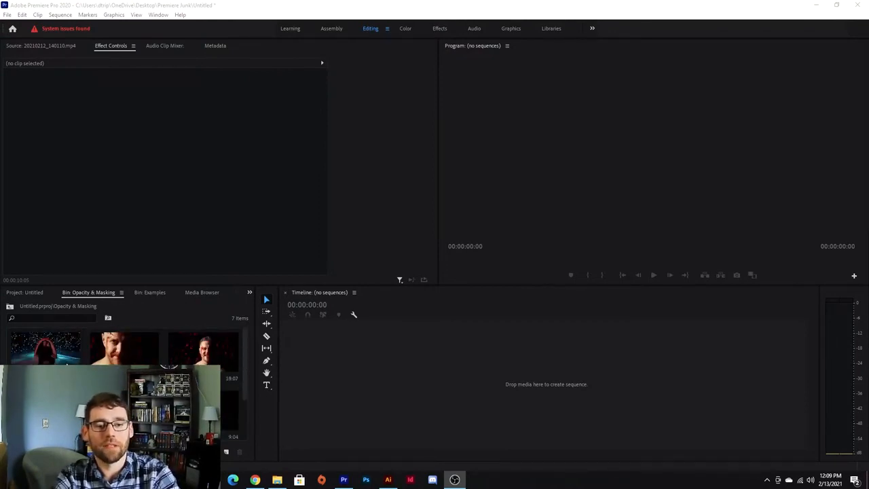
scroll(67, 365, "down", 1)
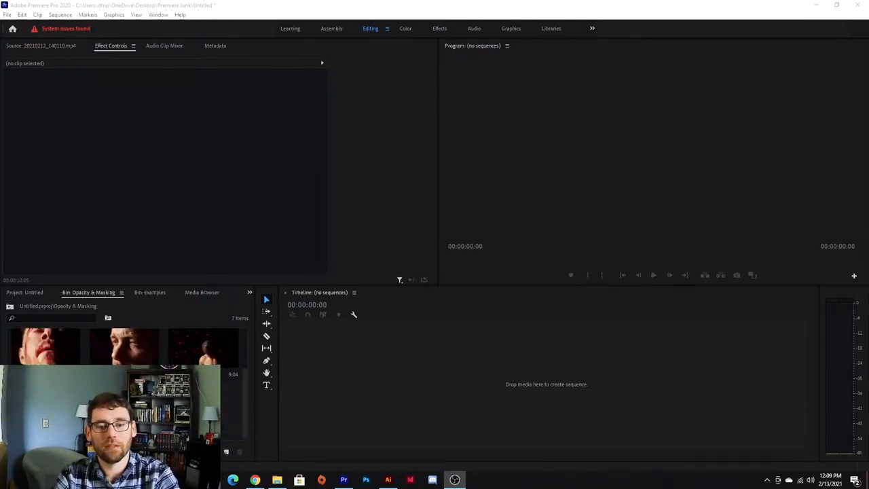
scroll(126, 346, "up", 1)
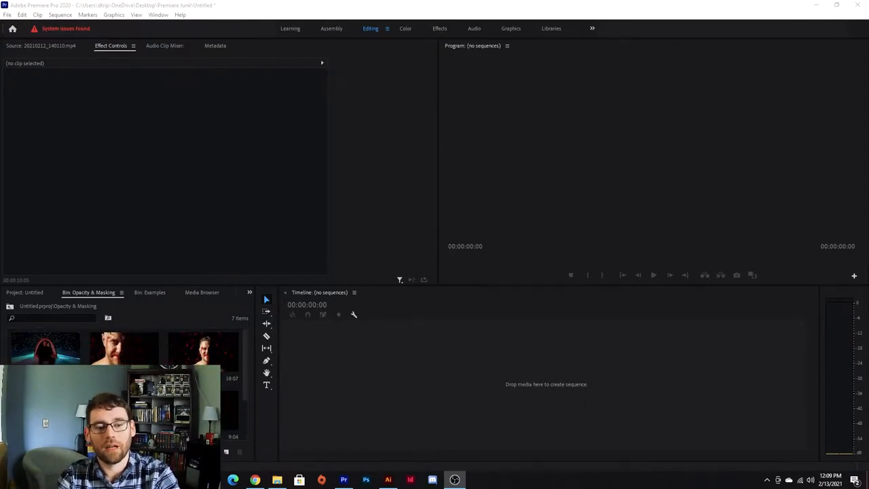
scroll(126, 346, "down", 1)
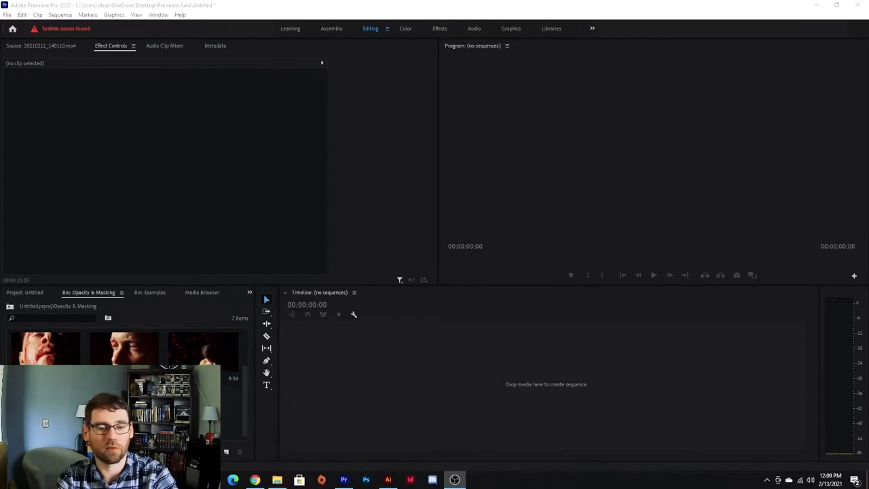
scroll(126, 346, "down", 1)
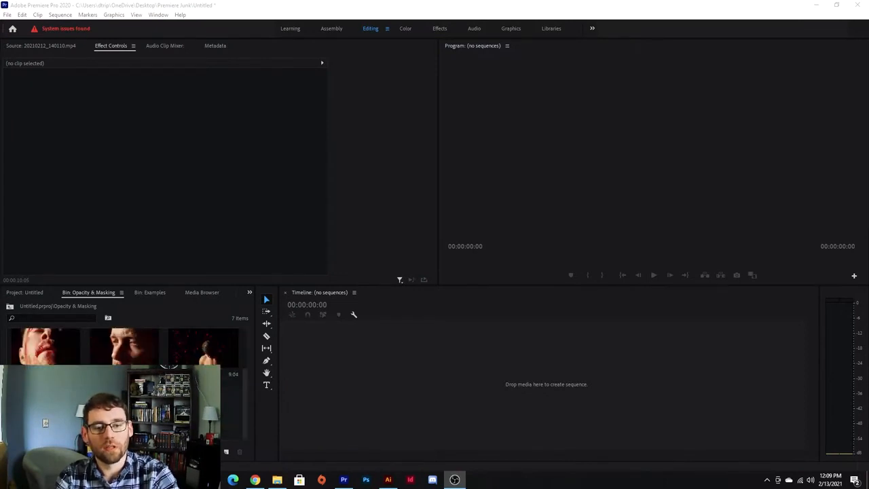
left_click_drag(51, 411, 354, 394)
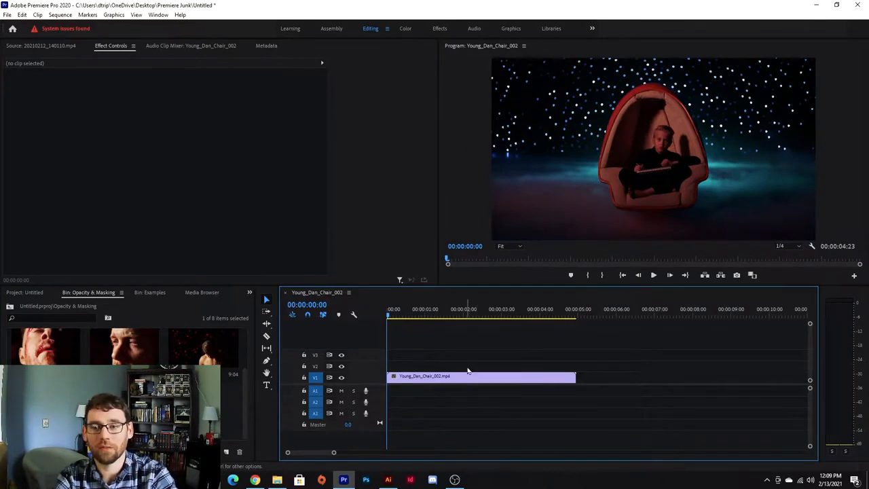
Step: Show the effect controls of the Young_Dan_Chair_002.mp4 clip with Motion collapsed and Opacity expanded
left_click(486, 377)
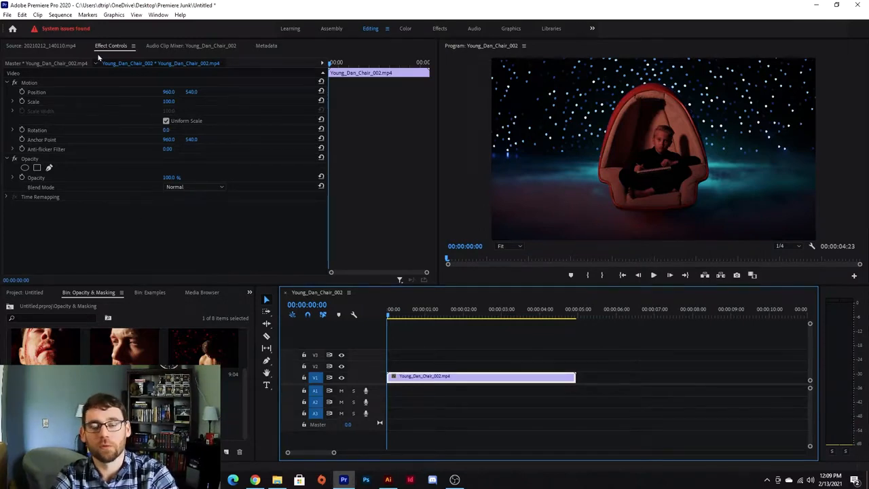
left_click(6, 82)
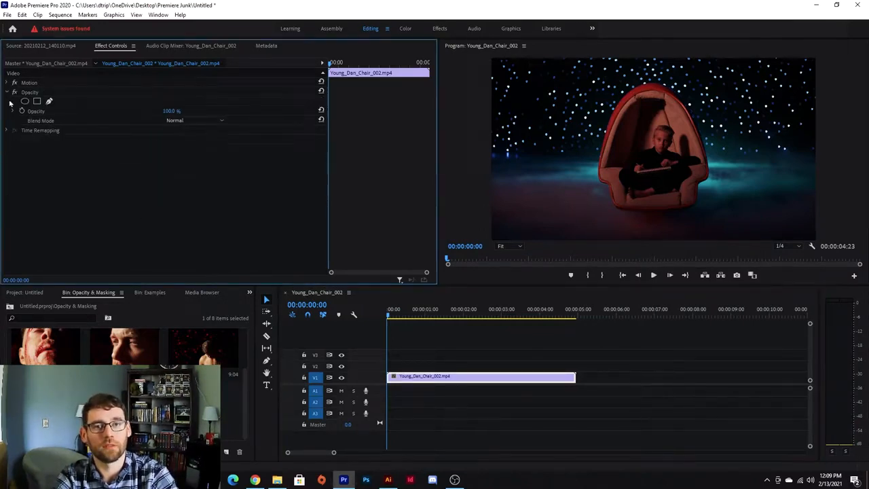
left_click(6, 92)
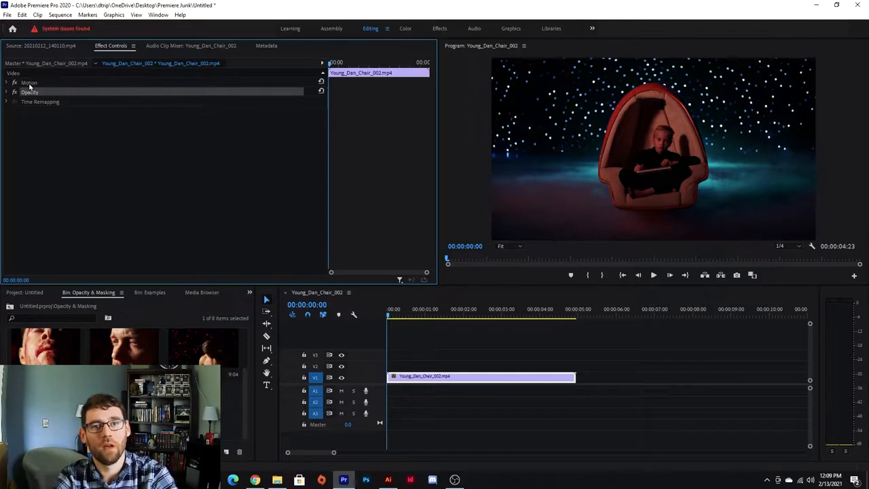
left_click(29, 83)
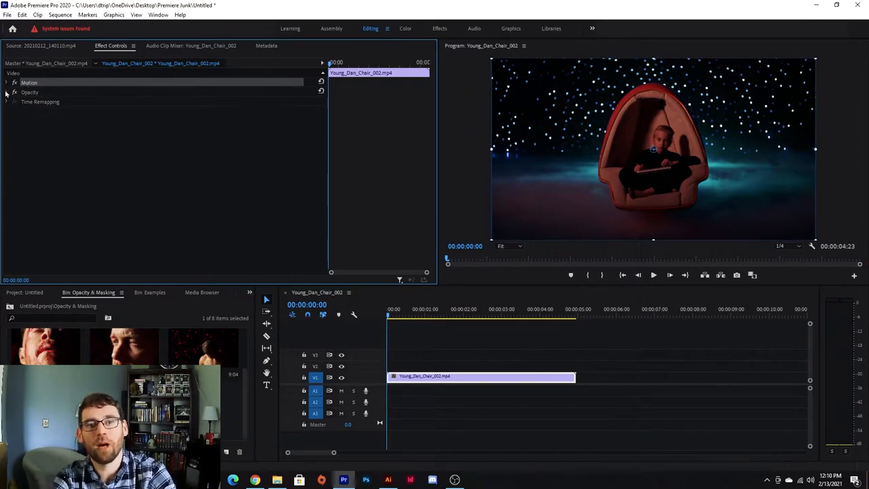
left_click(6, 92)
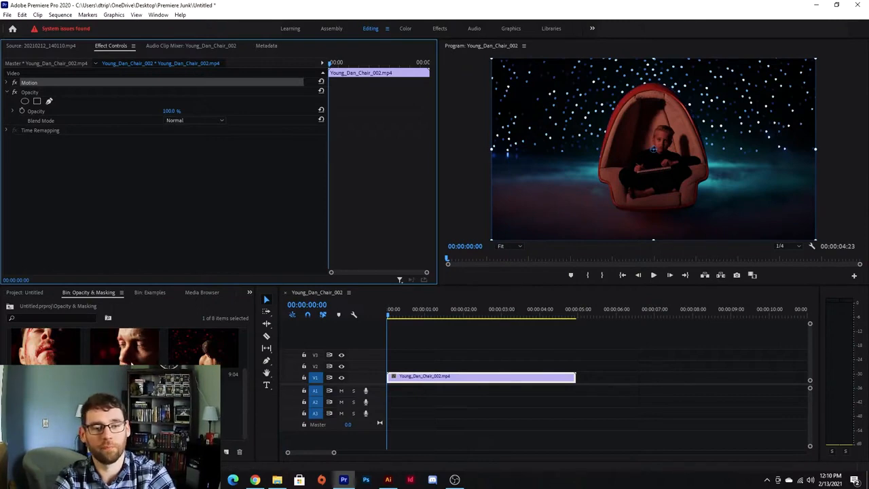
Step: Place Dan_Chair_004.mp4 on track V2 at the sequence start, above the first clip, and preview the opening
scroll(38, 353, "up", 2)
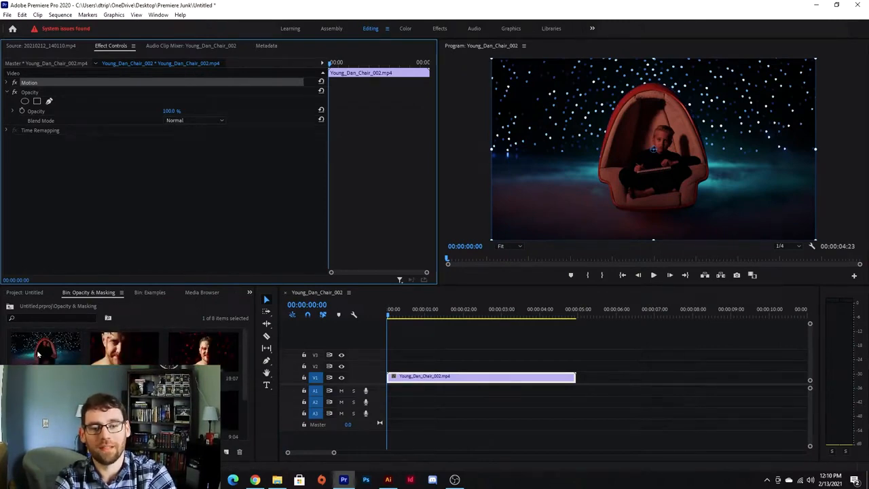
left_click_drag(38, 353, 385, 370)
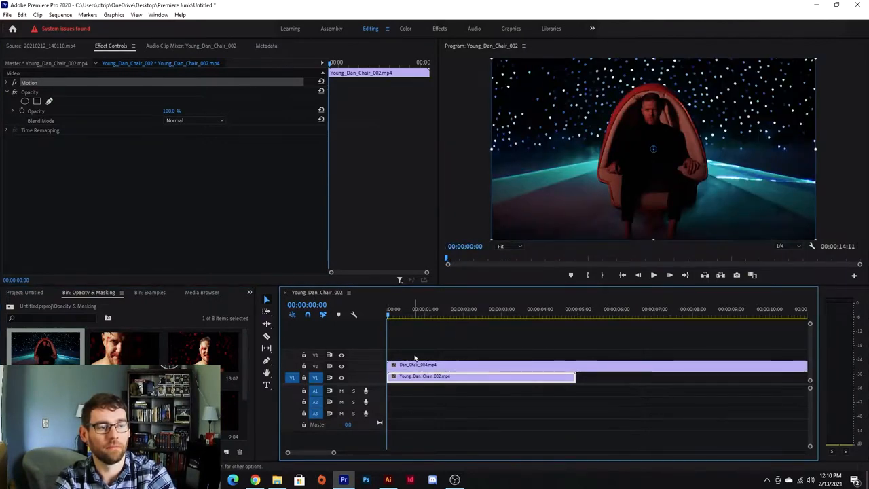
key("space")
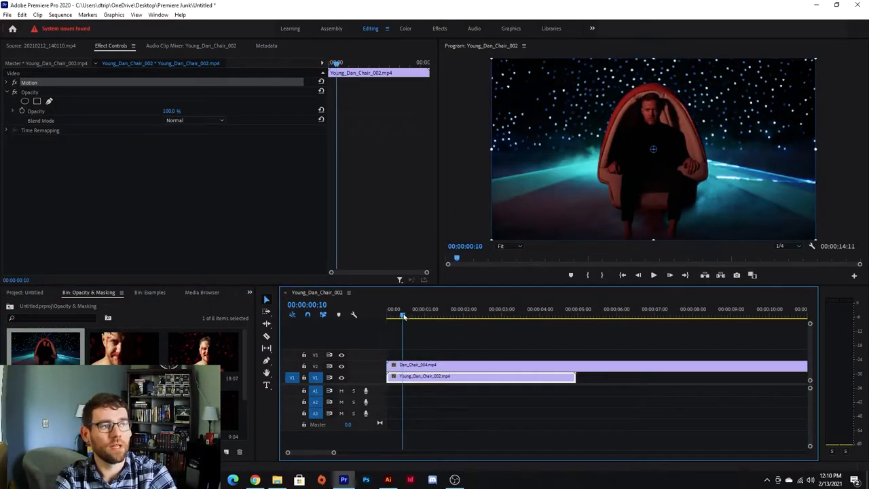
left_click_drag(421, 319, 378, 314)
Step: Lower the opacity of the Dan_Chair_004.mp4 clip on V2 to 97%
left_click(421, 367)
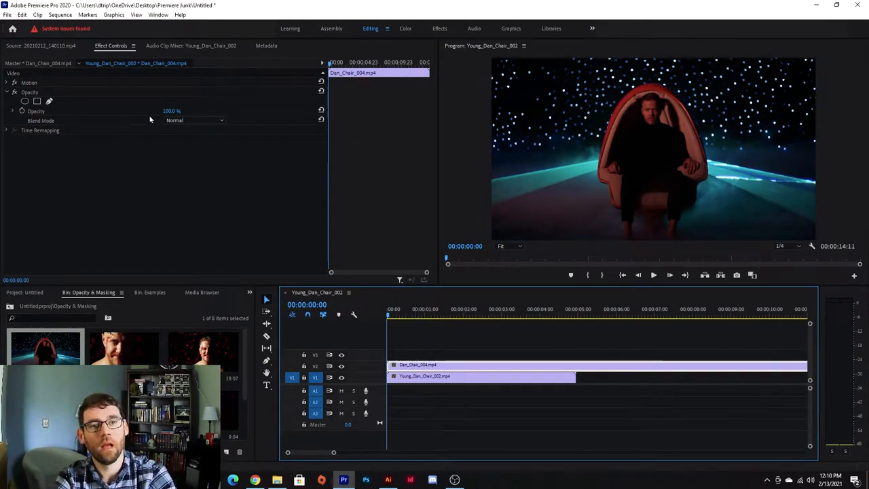
left_click(167, 111)
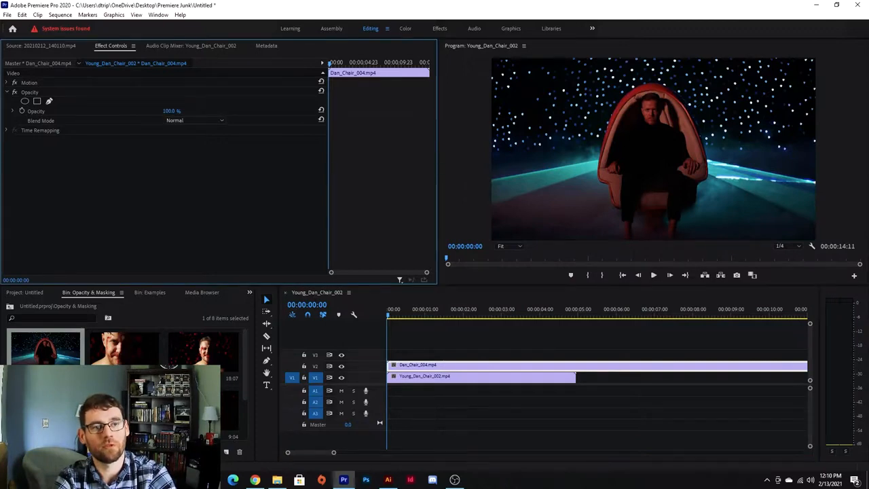
left_click(171, 112)
type("47")
key("Tab")
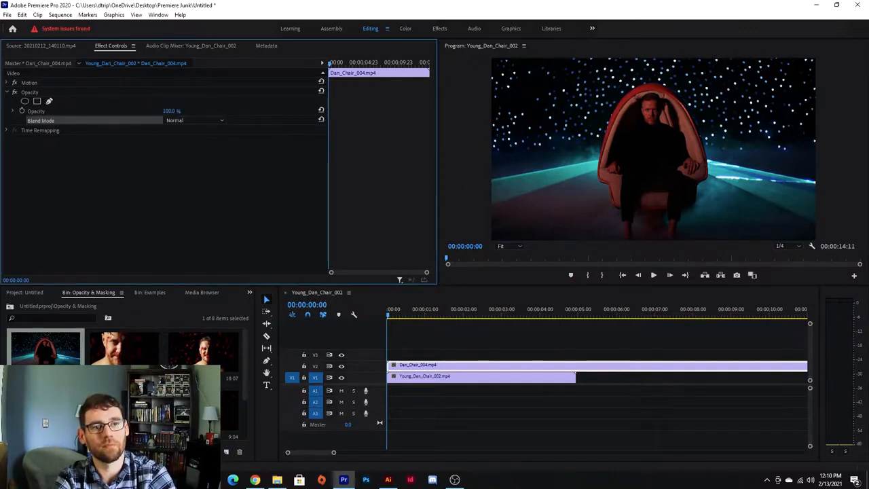
mouse_move(170, 112)
left_mouse_down()
mouse_move(190, 111)
mouse_move(151, 111)
mouse_move(194, 111)
mouse_move(148, 111)
mouse_move(194, 112)
mouse_move(148, 111)
mouse_move(194, 111)
mouse_move(170, 111)
left_mouse_up()
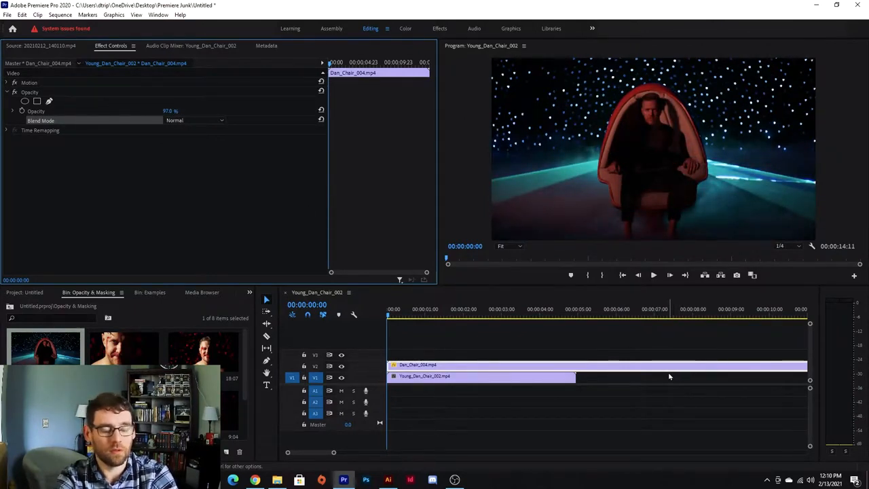
Step: Cut Dan_Chair_004.mp4 where the V1 clip ends and delete the excess footage beyond that point
left_click(266, 336)
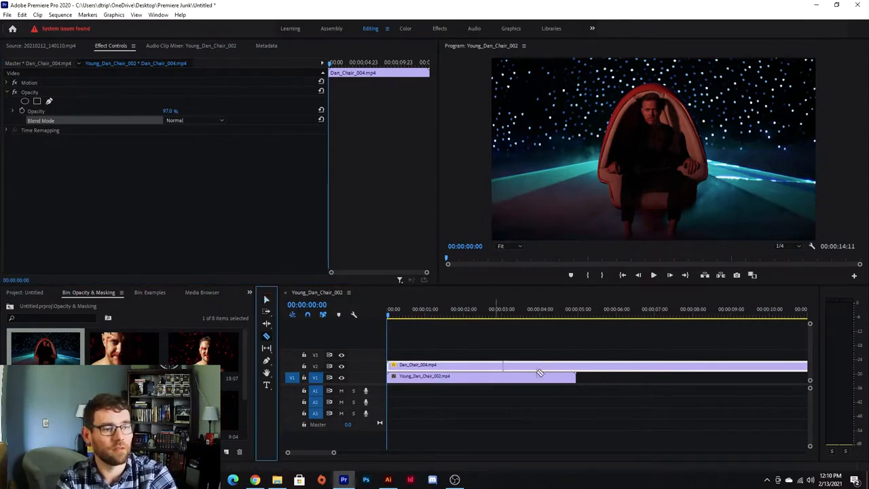
left_click(575, 365)
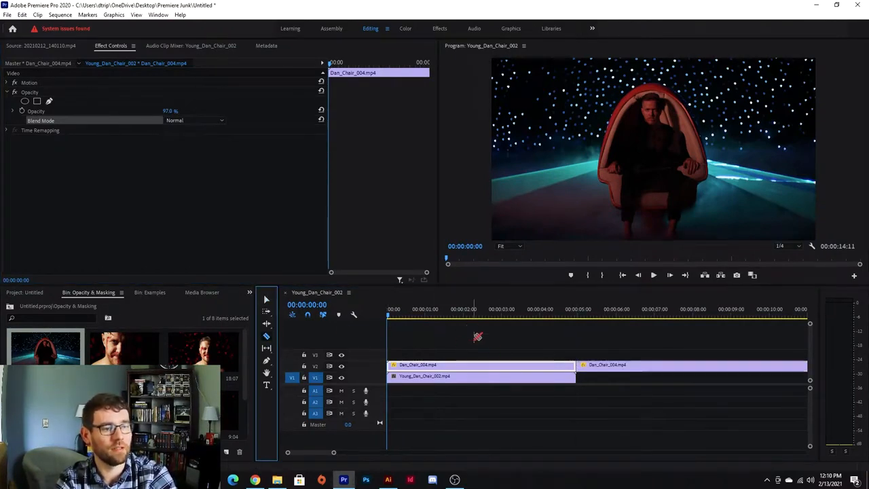
left_click(595, 366)
key("v")
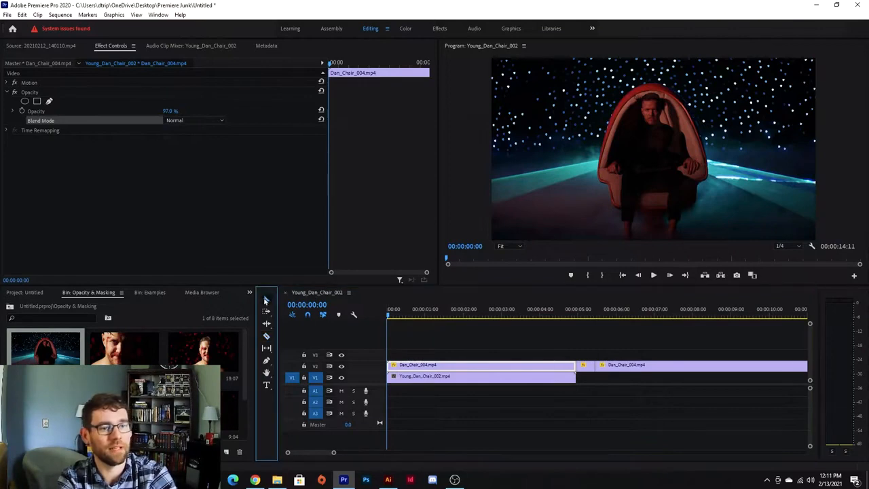
left_click_drag(602, 357, 634, 390)
key("Delete")
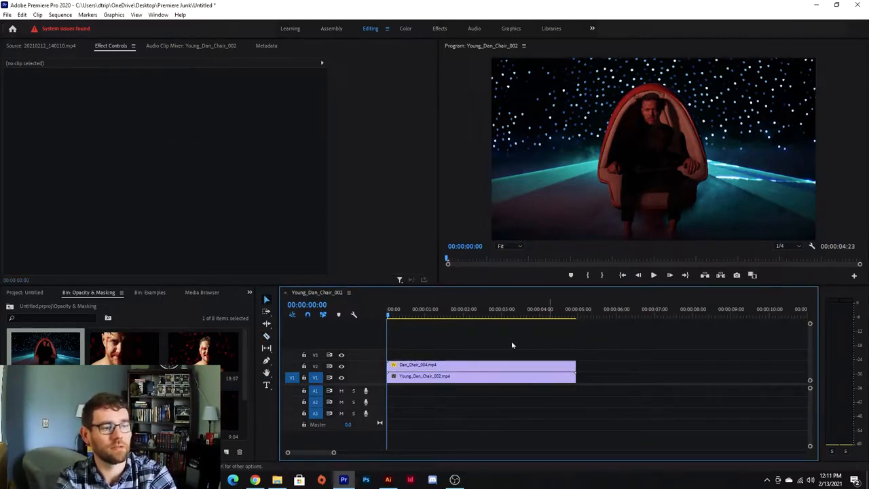
Step: Turn on opacity keyframing for Dan_Chair_004.mp4 with a 97% keyframe at 00:00:01:08
mouse_move(389, 312)
left_mouse_down()
mouse_move(487, 314)
mouse_move(389, 313)
left_mouse_up()
left_click(435, 367)
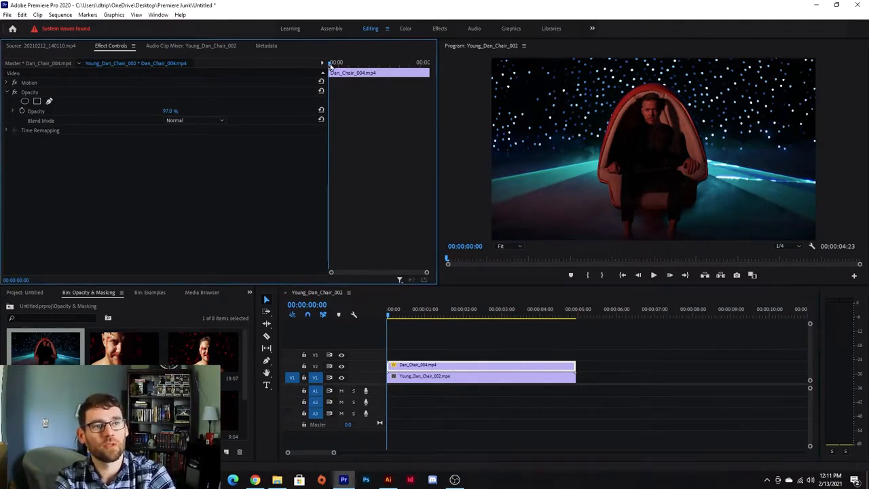
left_click_drag(328, 64, 355, 70)
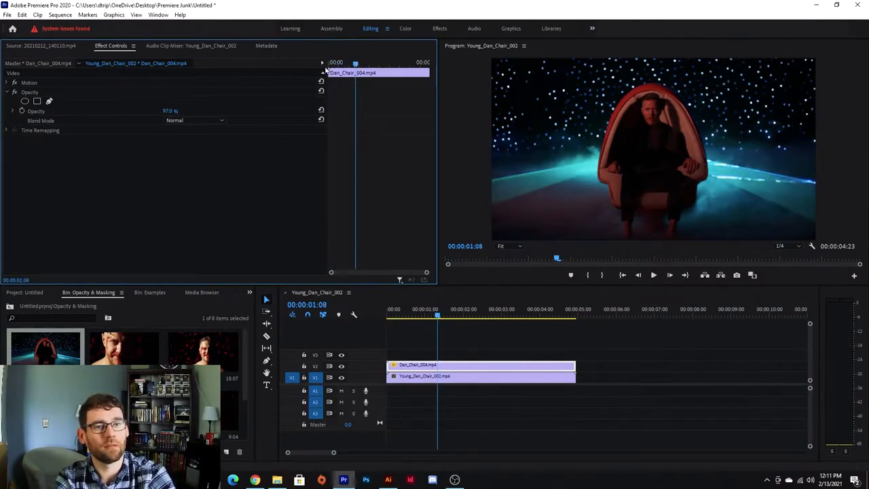
left_click(22, 111)
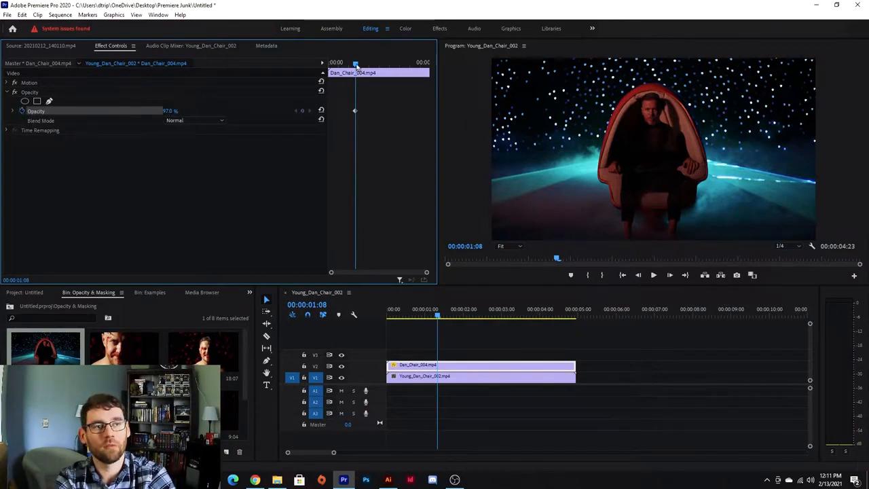
Step: Add a second opacity keyframe of 2% to Dan_Chair_004.mp4 at 00:00:03:08
left_click_drag(355, 65, 398, 71)
type("0")
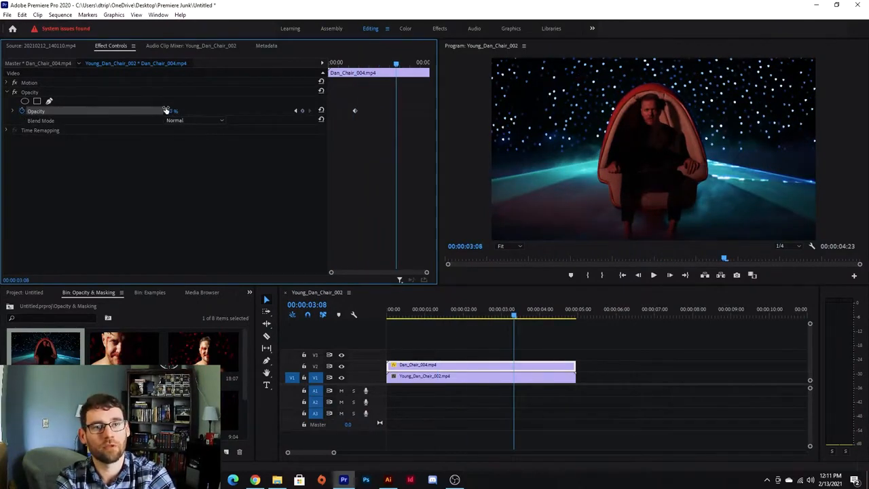
key("Return")
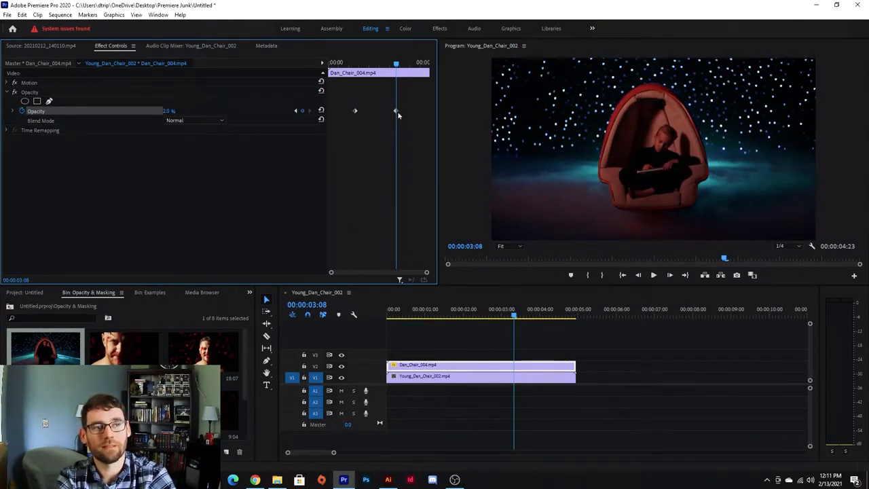
Step: Play the sequence from about 00:00:01:02 to review the opacity fade, then return to 00:00:00:17
left_click(429, 310)
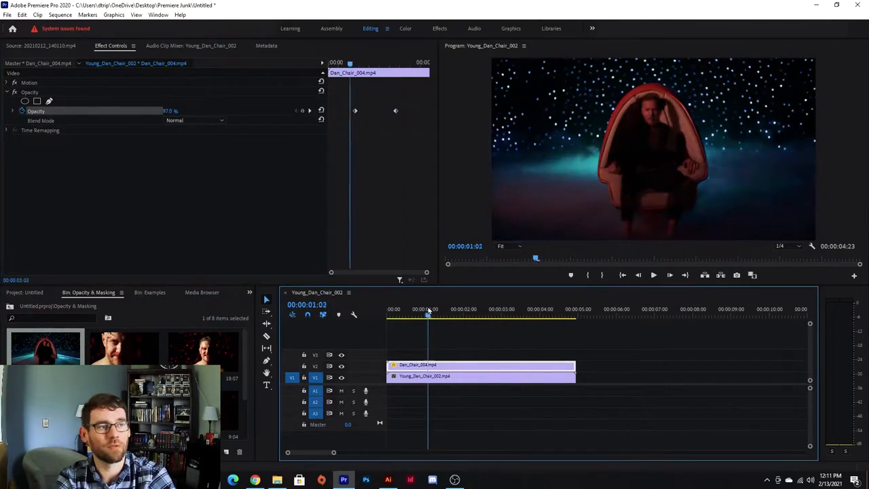
key("space")
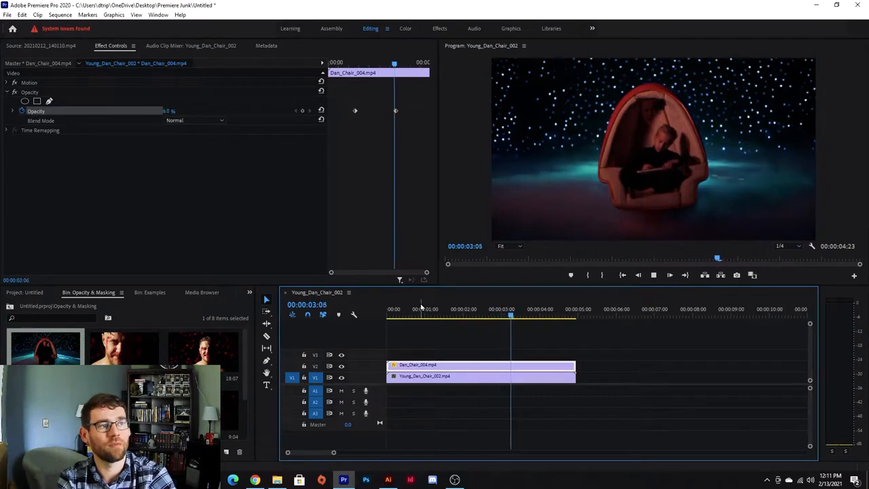
key("space")
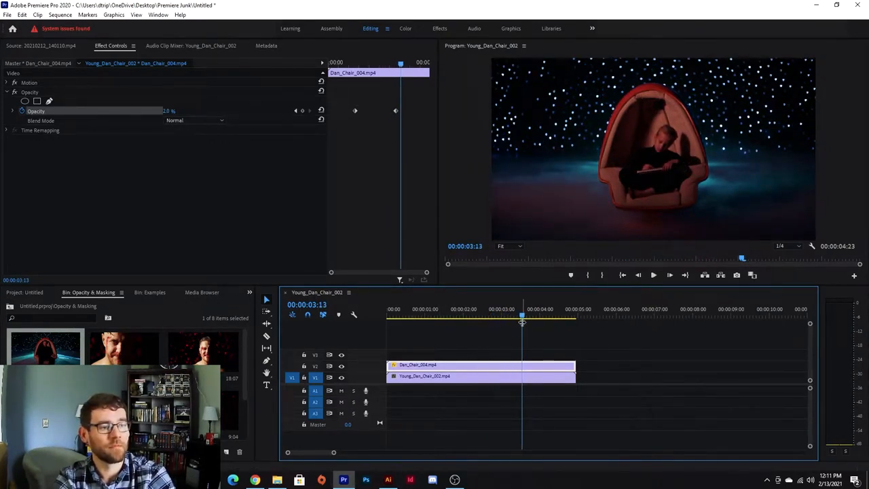
left_click_drag(522, 318, 413, 319)
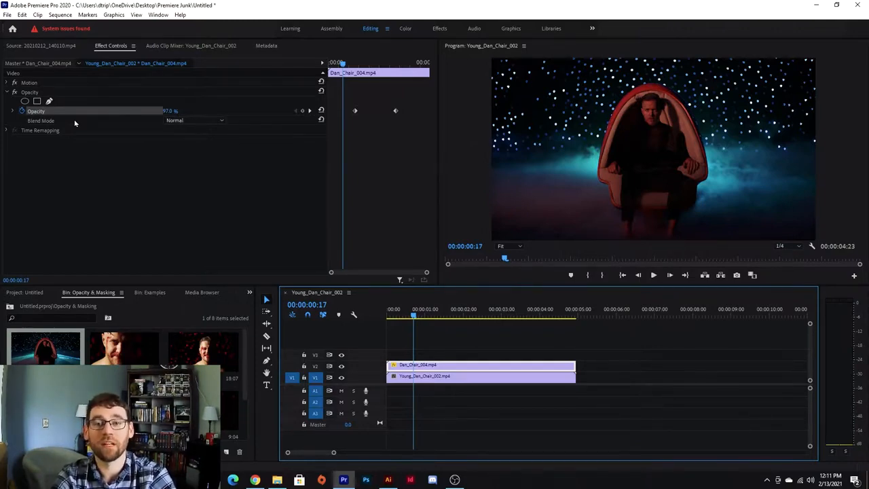
Step: Try the Overlay and Color Burn blend modes on Dan_Chair_004.mp4, and set its blend mode to Screen
left_click(173, 120)
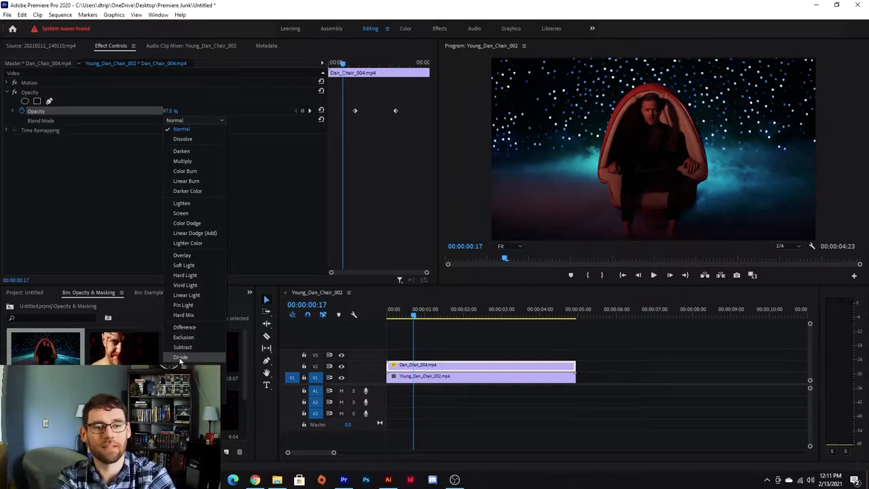
left_click(183, 257)
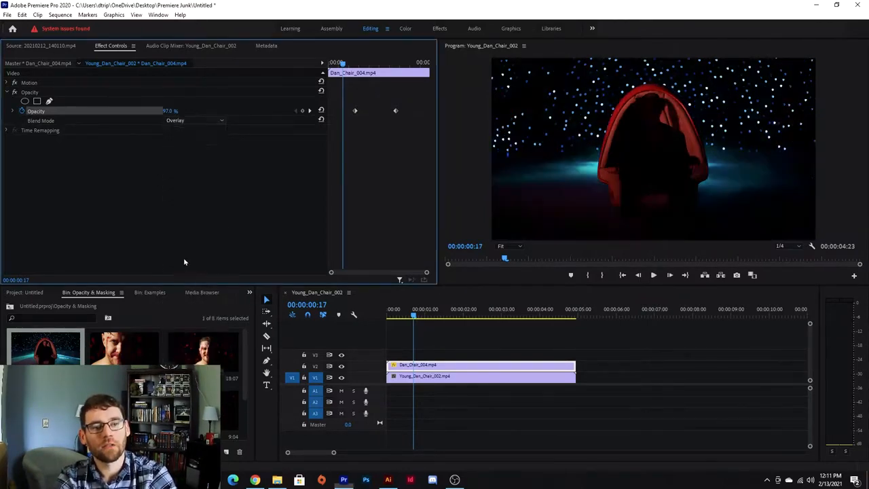
left_click(178, 121)
left_click(185, 171)
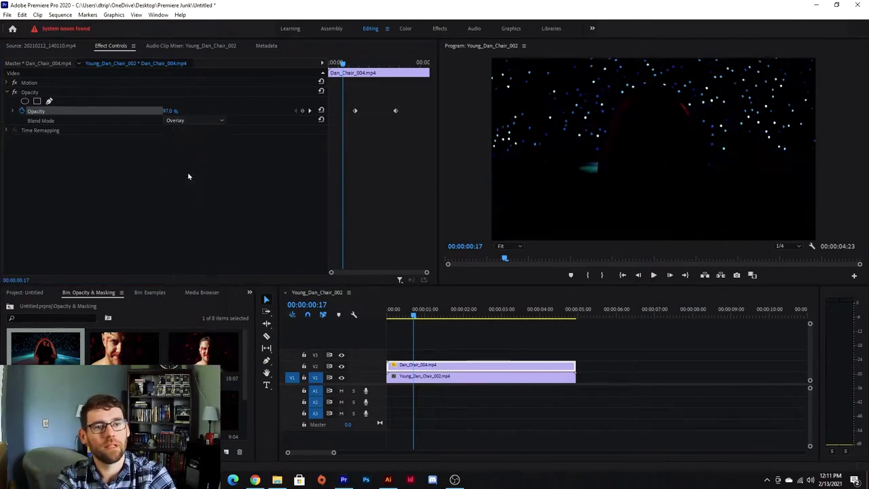
left_click(196, 122)
left_click(180, 213)
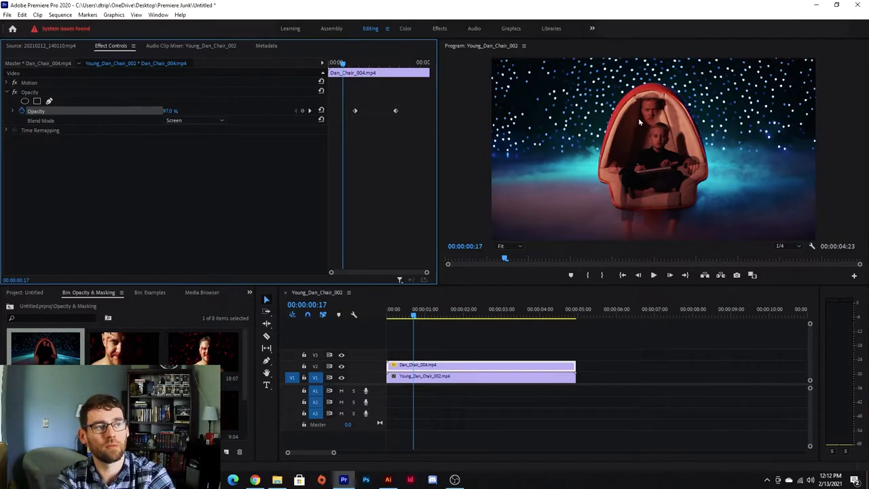
Step: Try the Color Dodge and Difference blend modes on Dan_Chair_004.mp4
left_click(188, 122)
left_click(187, 225)
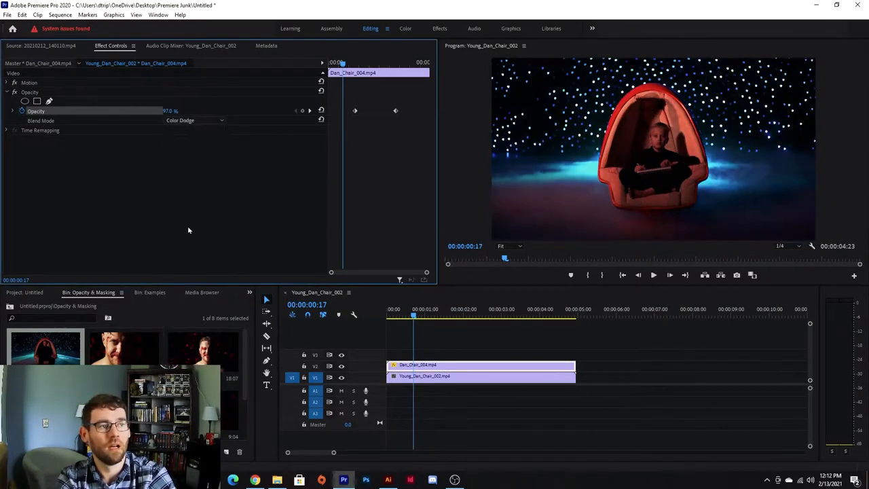
left_click(196, 118)
left_click(194, 328)
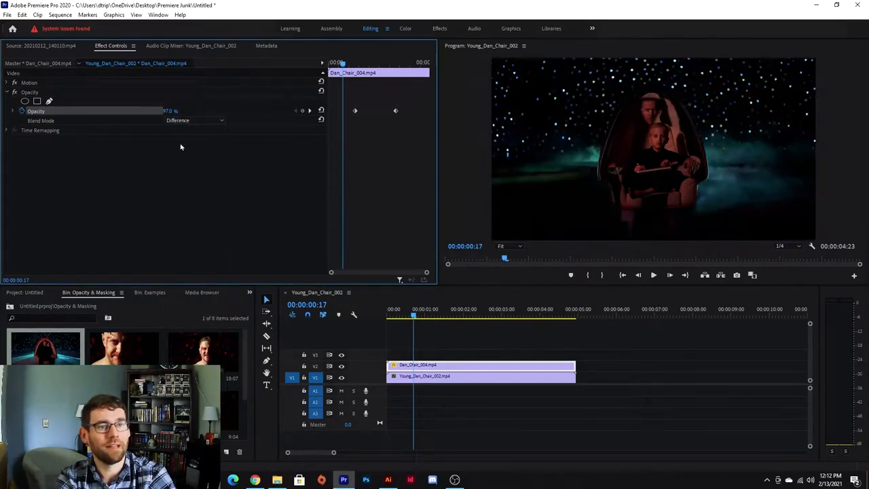
Step: Set the blend mode of Dan_Chair_004.mp4 to Exclusion and play the sequence to about 00:00:03:03
left_click(185, 121)
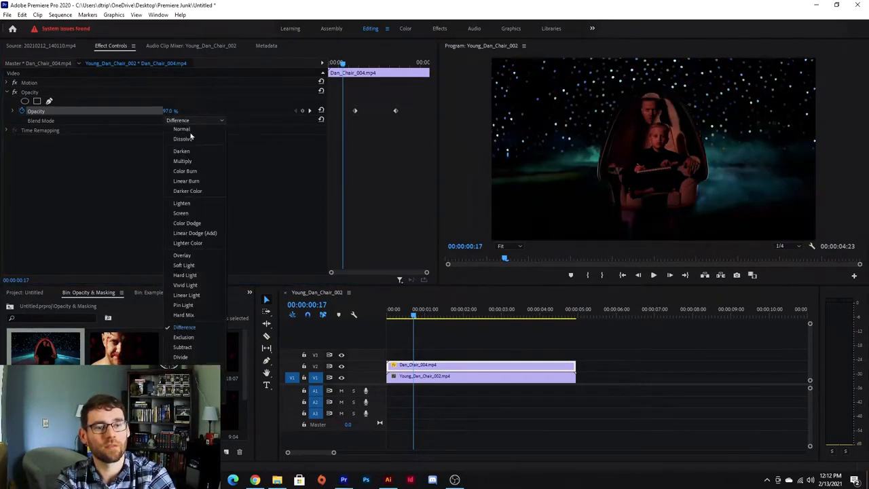
left_click(183, 337)
key("space")
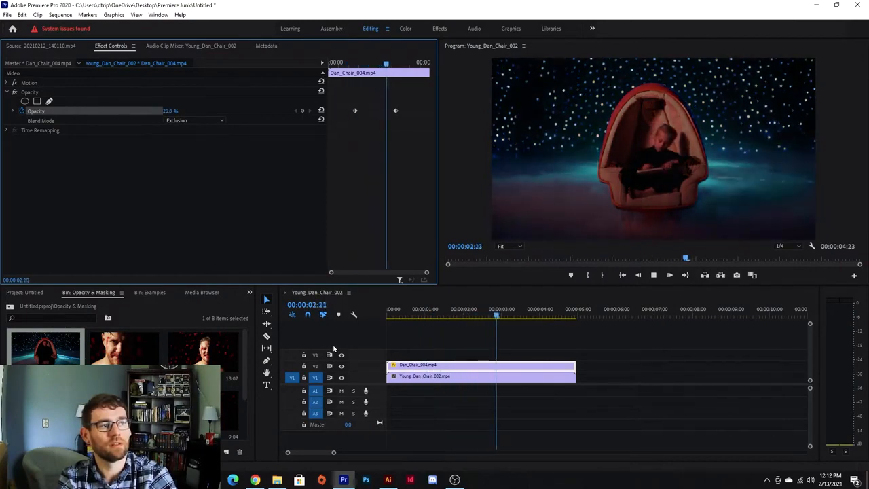
key("space")
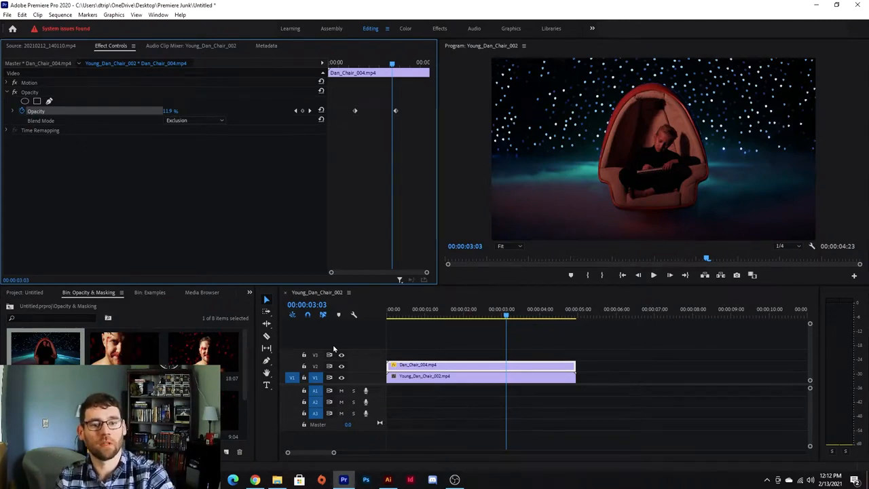
Step: Show the Opacity & Masking bin as a list and place another Young_Dan_Chair_002.mp4 on V1 after the existing clips
scroll(122, 353, "down", 1)
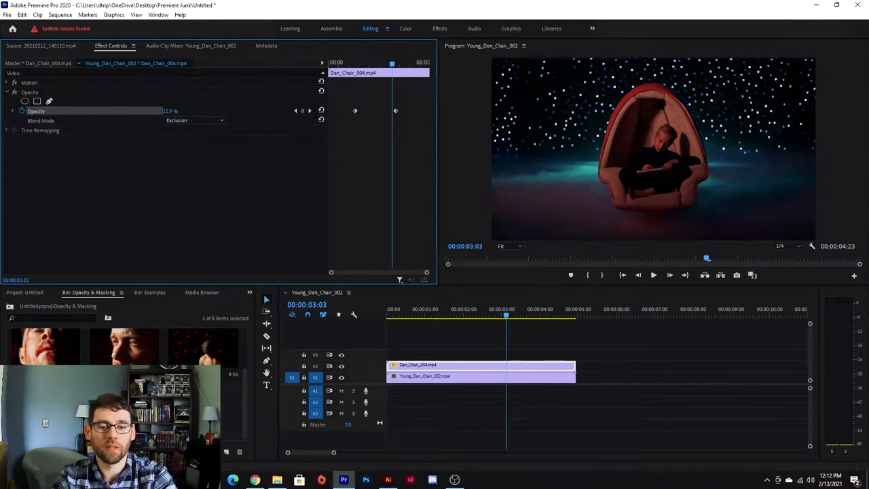
left_click(23, 453)
left_click(68, 385)
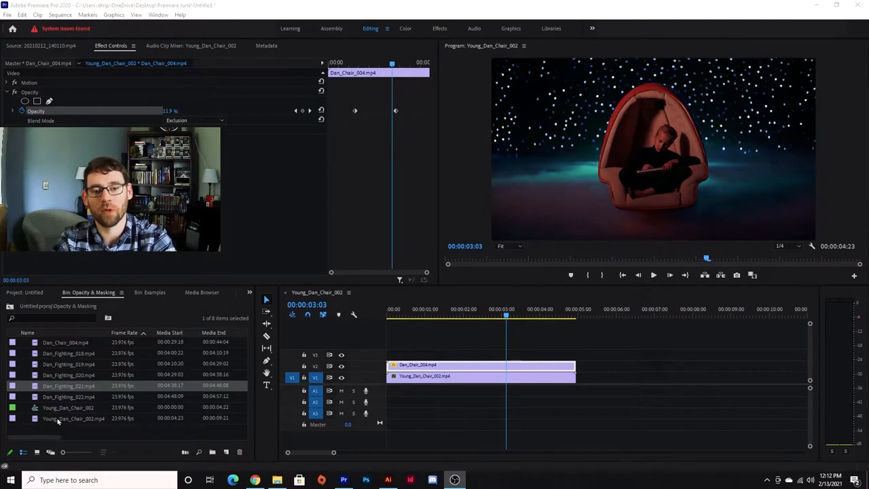
left_click_drag(57, 420, 592, 385)
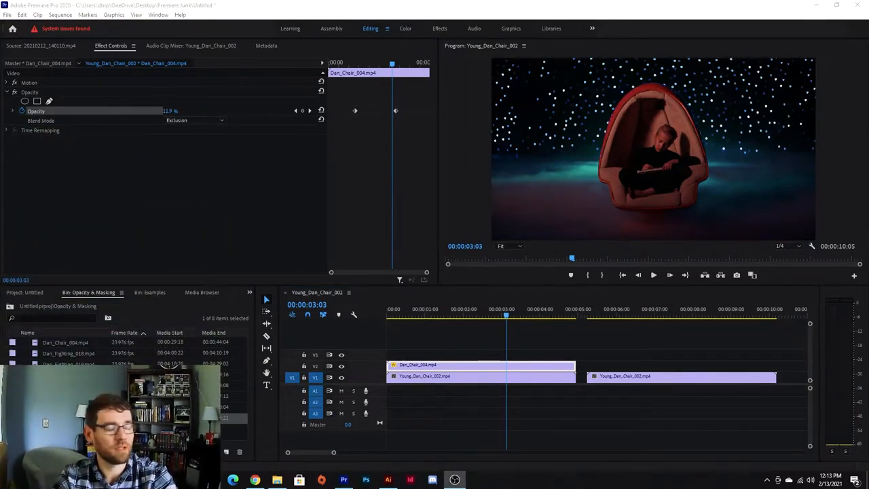
Step: Move the playhead to 00:00:06:05, enlarge the Program monitor, and select the second Young_Dan_Chair_002.mp4 clip
left_click_drag(588, 316, 624, 317)
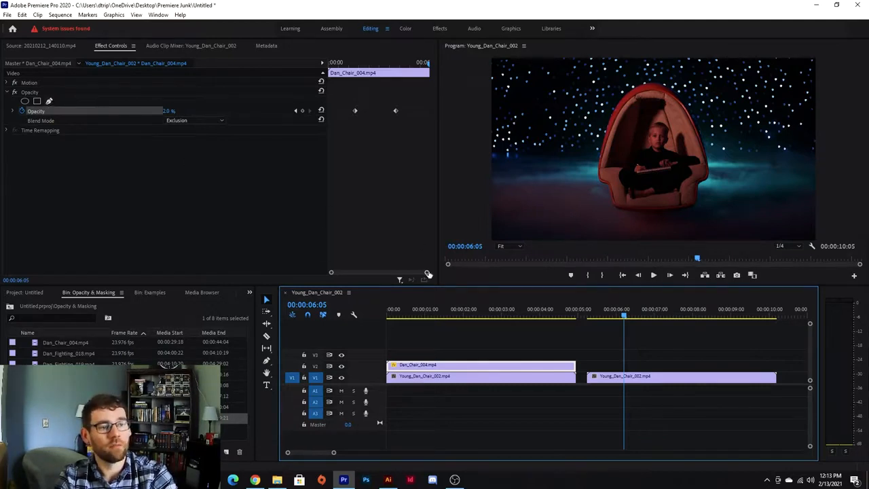
left_click_drag(437, 285, 270, 343)
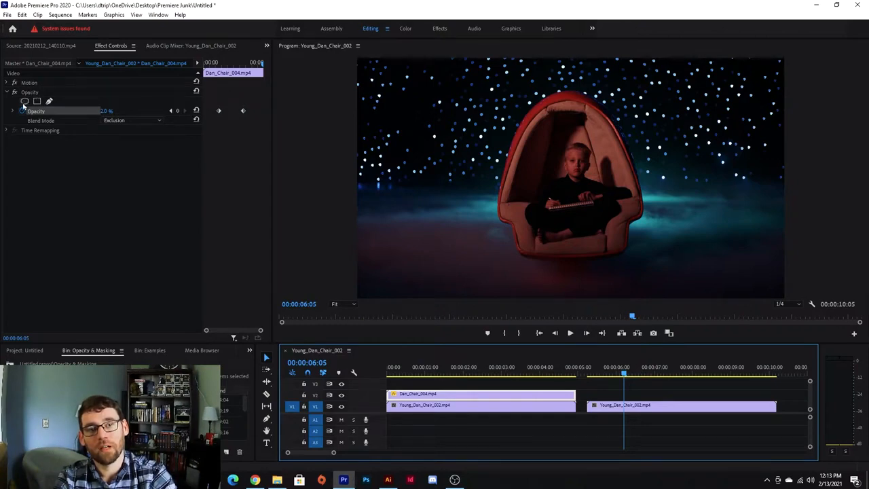
left_click(611, 408)
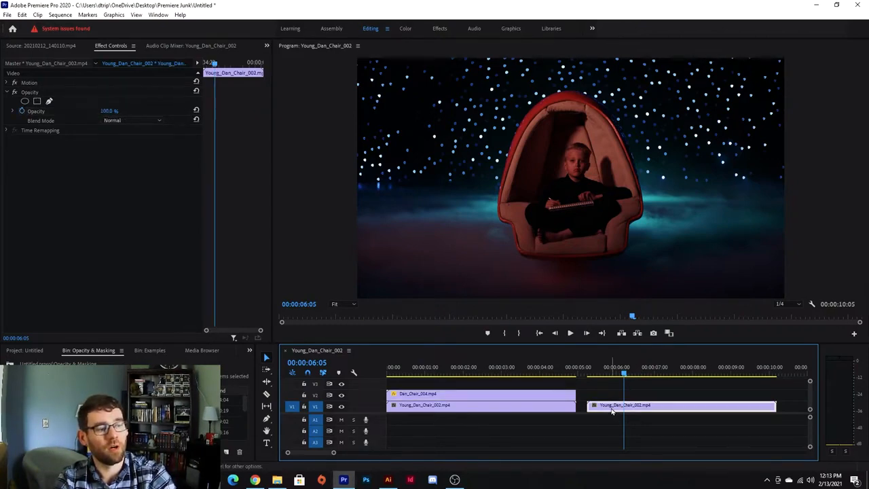
left_click(486, 398)
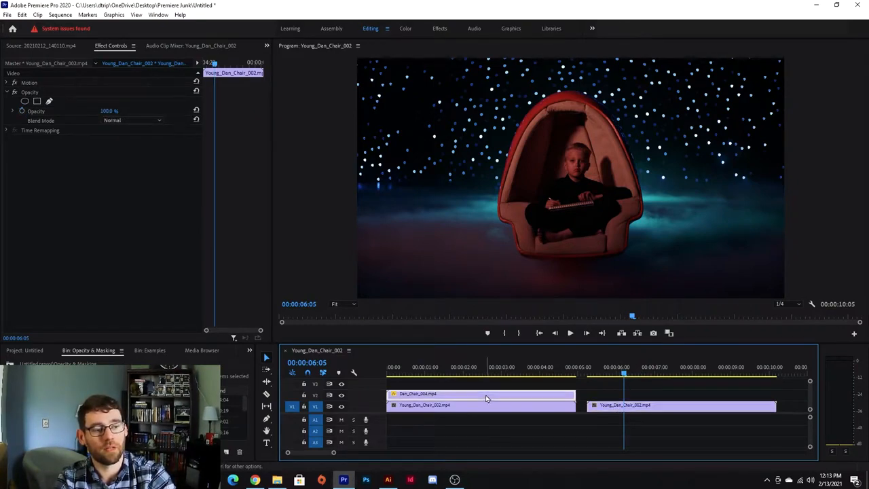
left_click(612, 410)
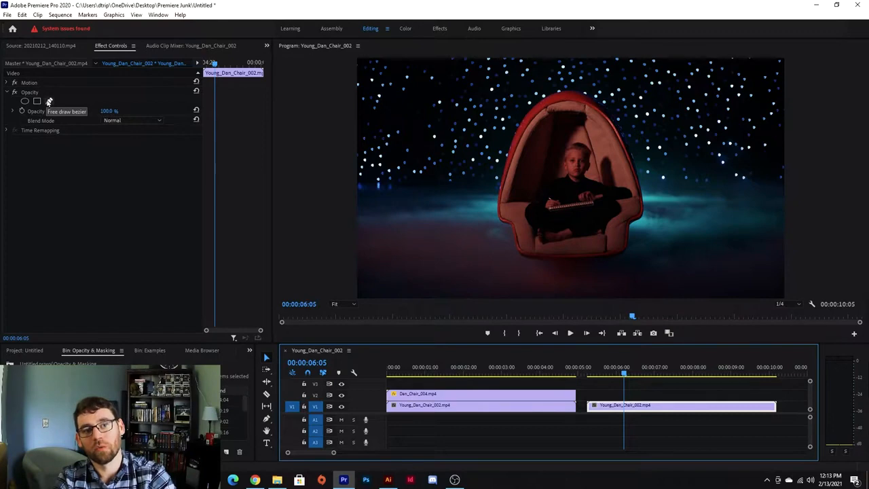
Step: Add three free draw bezier opacity masks to the second Young_Dan_Chair_002.mp4 clip
left_click(49, 101)
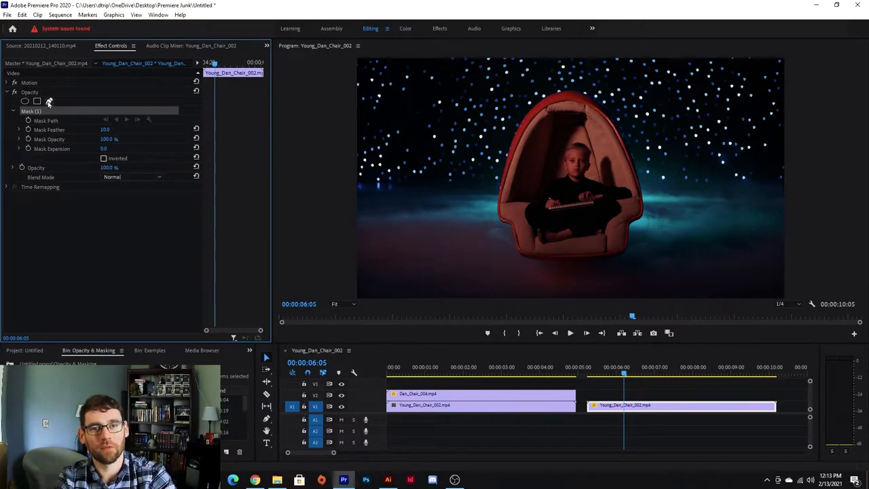
left_click(49, 101)
left_click(49, 101)
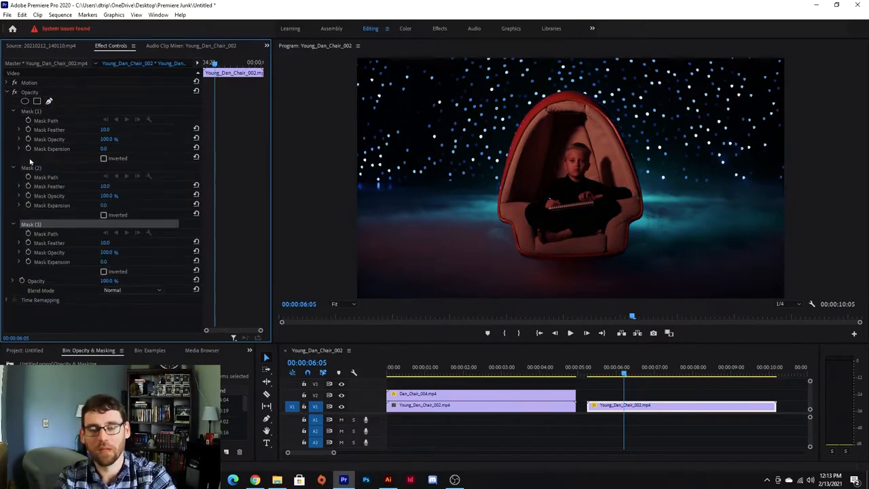
Step: Delete all three empty opacity masks from the selected Young_Dan_Chair_002.mp4 clip
left_click(27, 112)
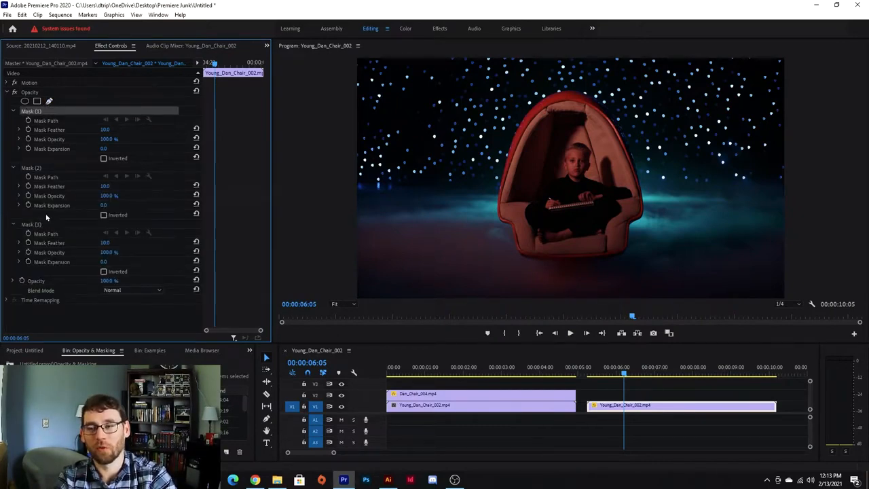
key("Delete")
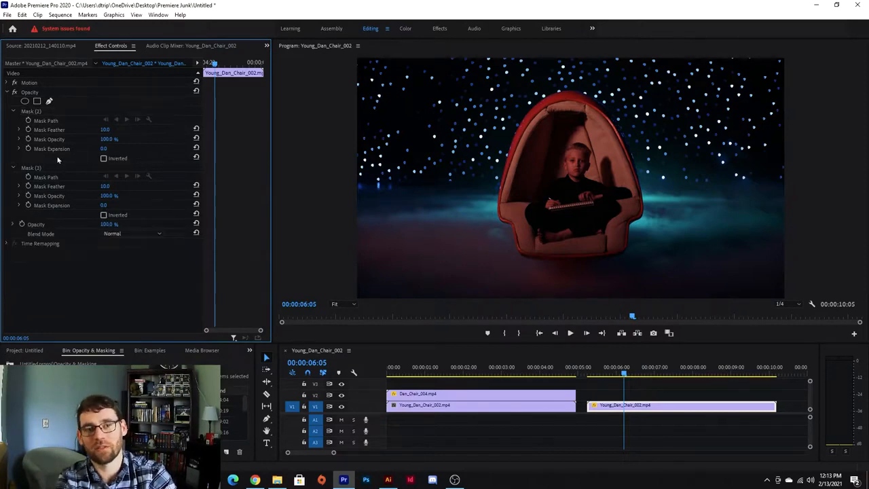
left_click(34, 111)
key("Delete")
left_click(37, 113)
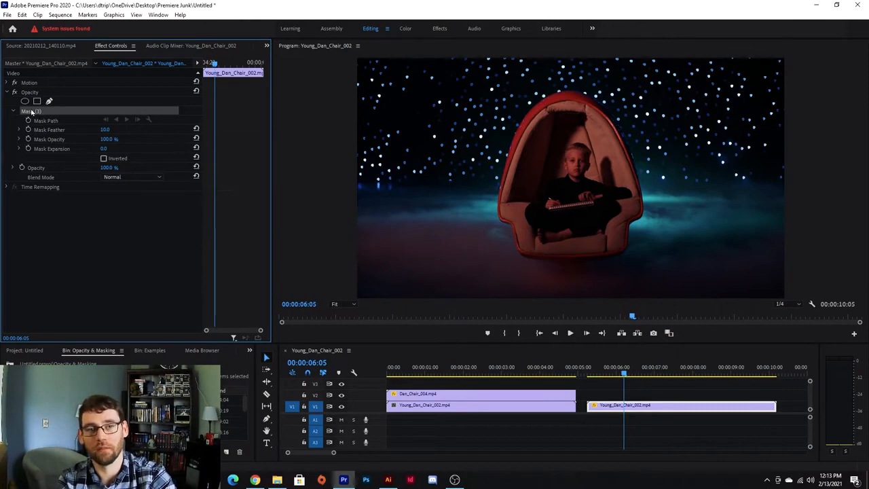
key("Delete")
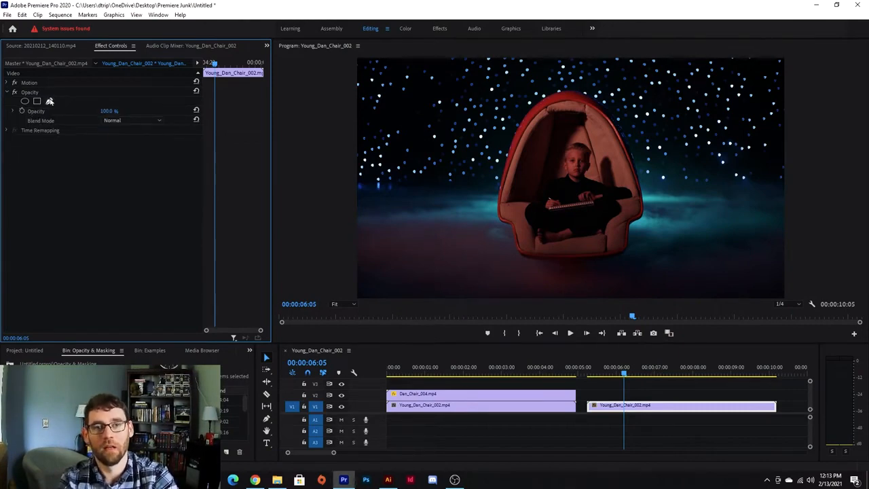
Step: Start a free draw bezier opacity mask at the top of the chair and trace down its left edge to the base
left_click(50, 101)
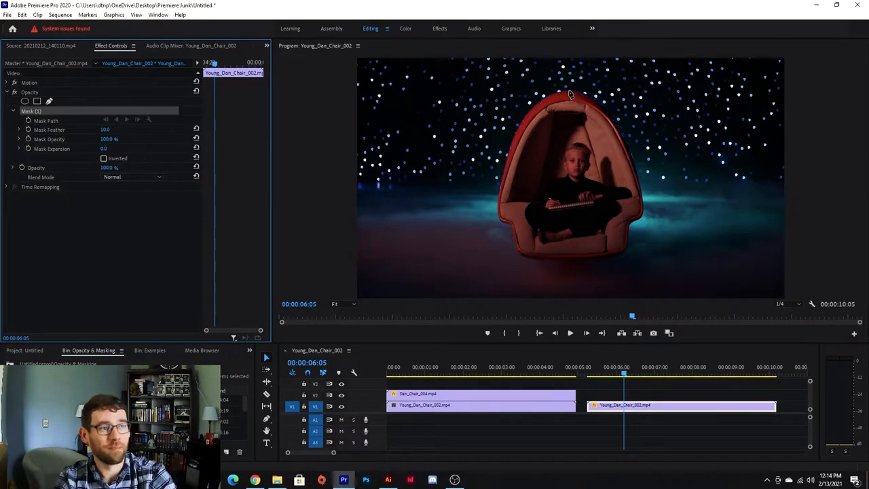
left_click(571, 93)
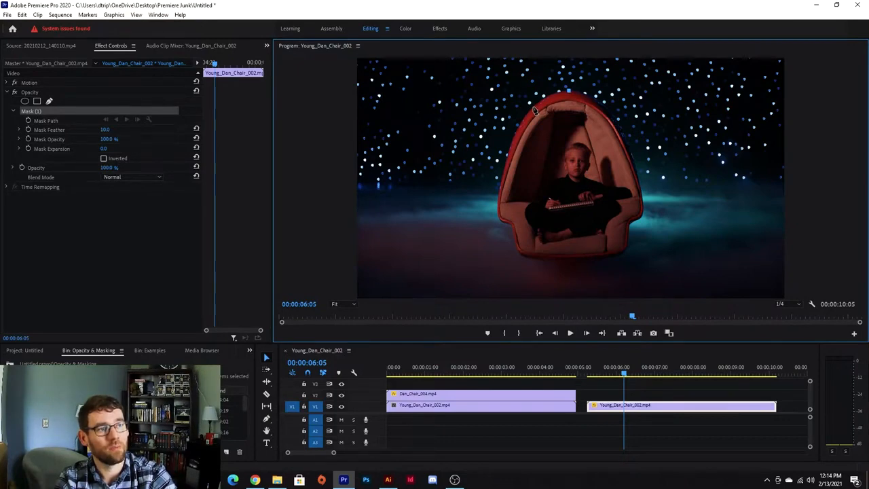
left_click_drag(533, 107, 522, 124)
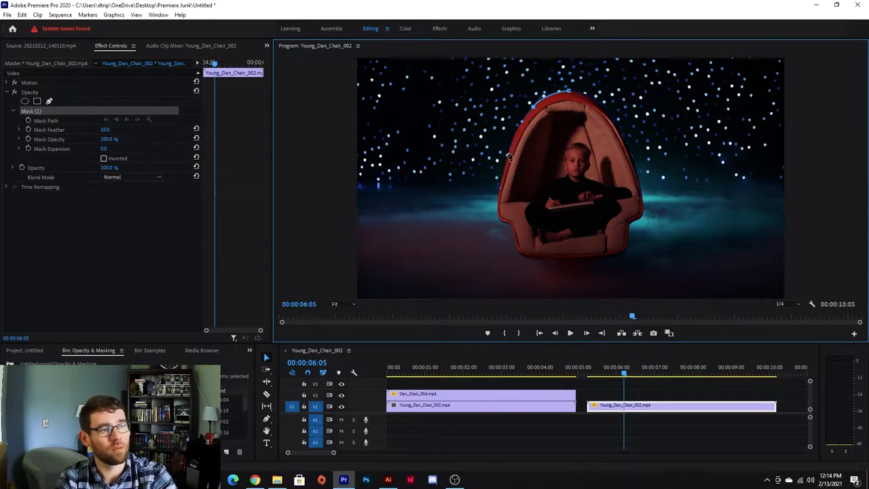
left_click(509, 157)
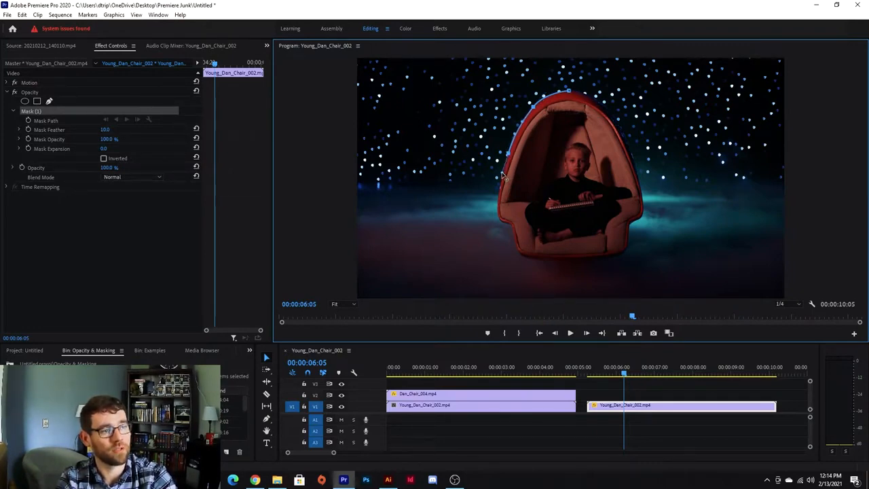
left_click(498, 209)
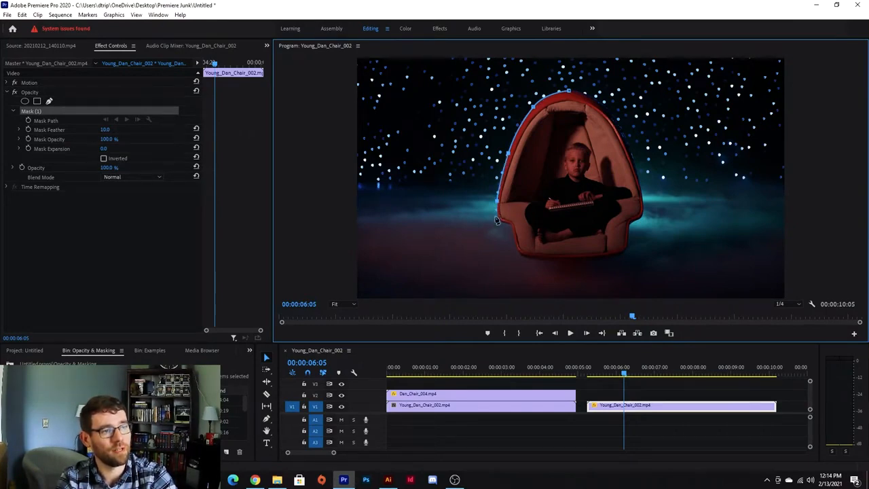
left_click(504, 226)
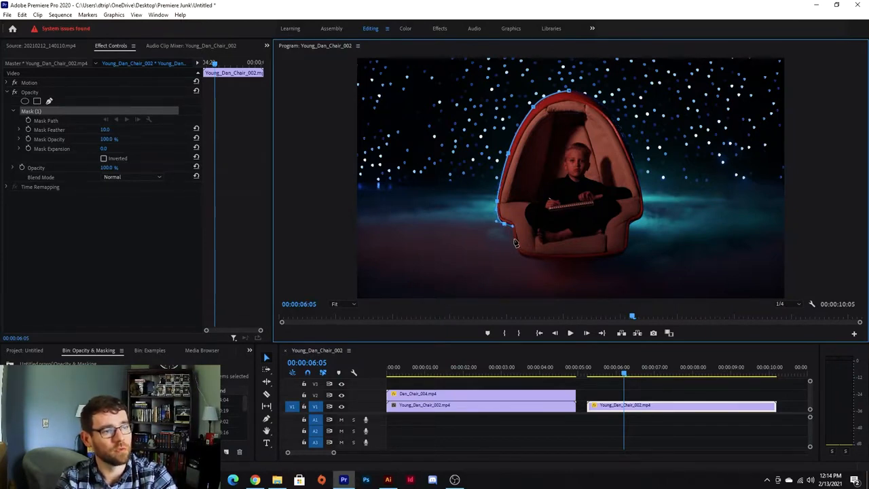
left_click(514, 247)
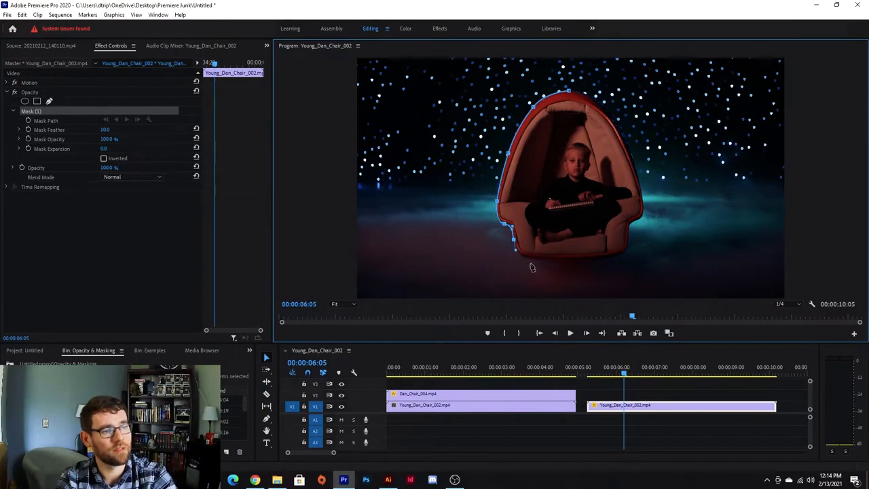
Step: Continue the mask along the chair's bottom and right edge, redoing the overstretched upper-right curve, and close it at the chair's top
left_click_drag(561, 263, 602, 261)
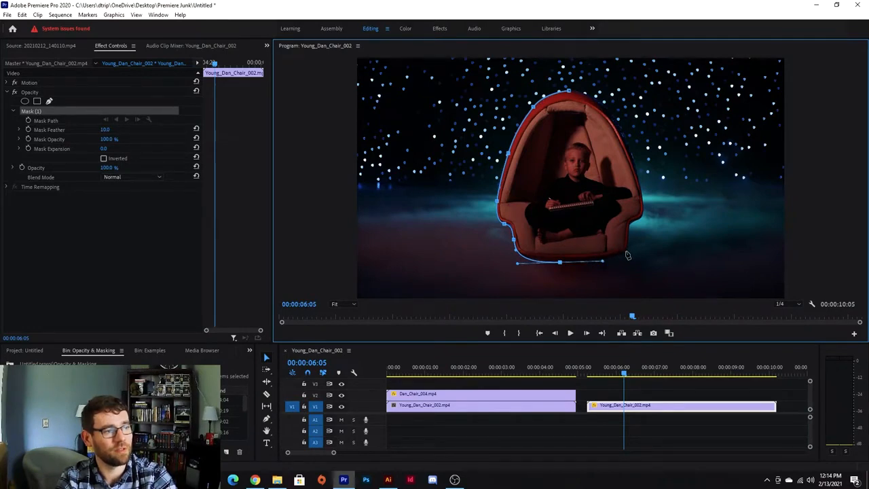
left_click_drag(619, 254, 628, 232)
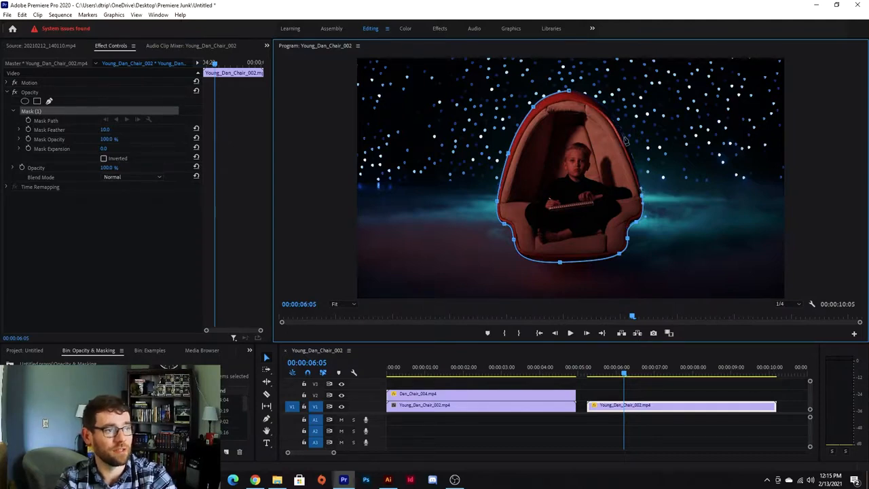
left_click_drag(619, 124, 688, 107)
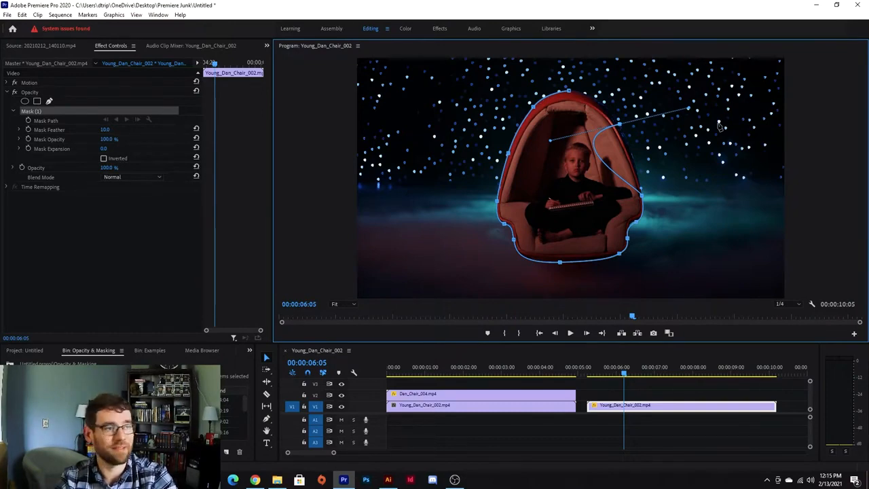
key("ctrl+z")
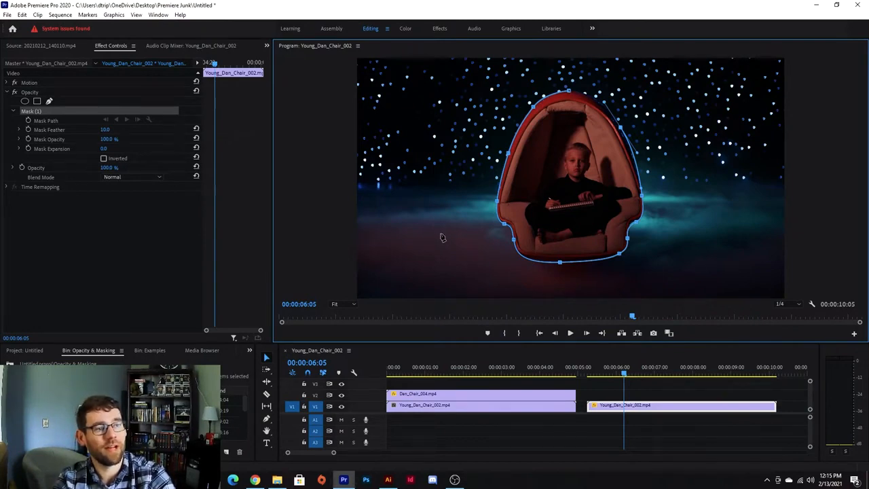
left_click(568, 92)
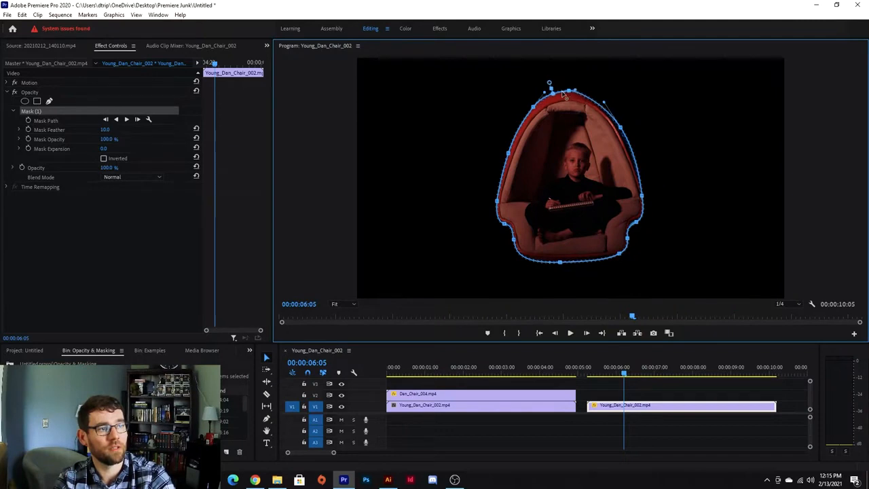
Step: Smooth the mask's curve at the chair's top, slide its feather handle to the upper-left edge, and nudge the whole mask slightly
left_click_drag(564, 94, 543, 93)
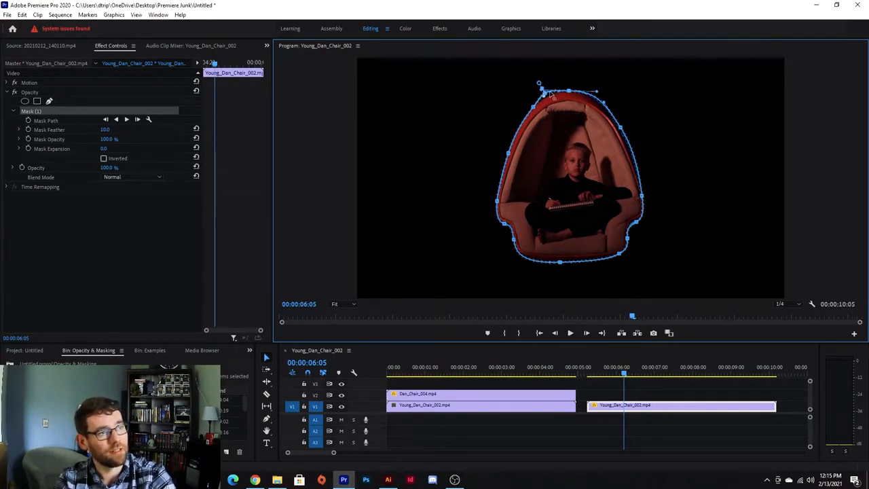
left_click_drag(539, 84, 514, 113)
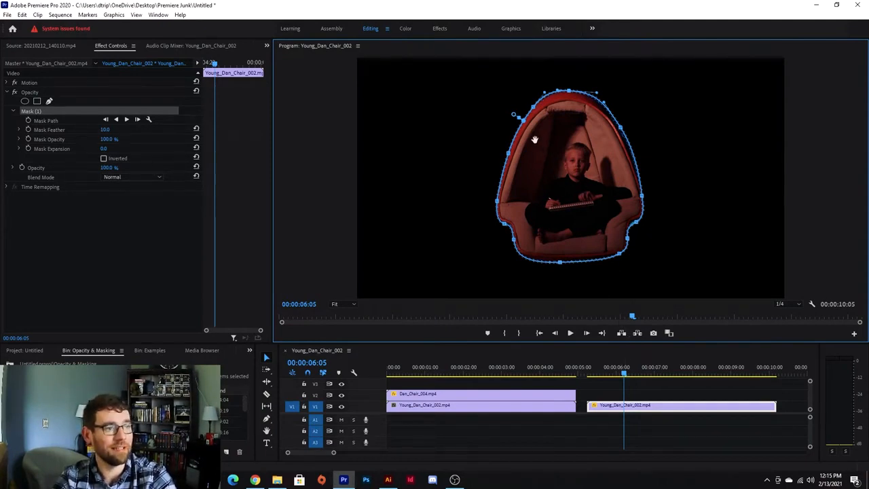
mouse_move(576, 163)
left_mouse_down()
mouse_move(529, 162)
mouse_move(454, 139)
mouse_move(550, 190)
mouse_move(672, 163)
mouse_move(707, 140)
mouse_move(635, 135)
mouse_move(557, 146)
mouse_move(587, 195)
mouse_move(629, 165)
mouse_move(582, 137)
mouse_move(572, 158)
mouse_move(577, 168)
mouse_move(580, 161)
left_mouse_up()
left_click_drag(581, 162, 579, 163)
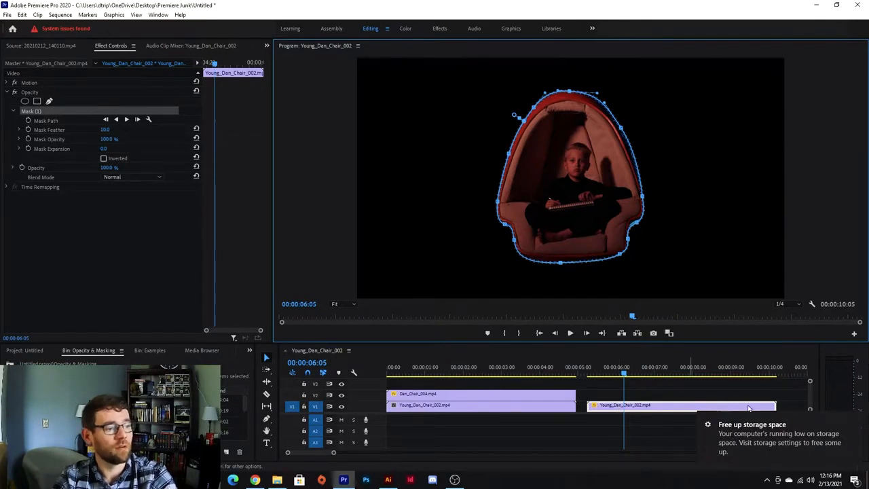
left_click(747, 434)
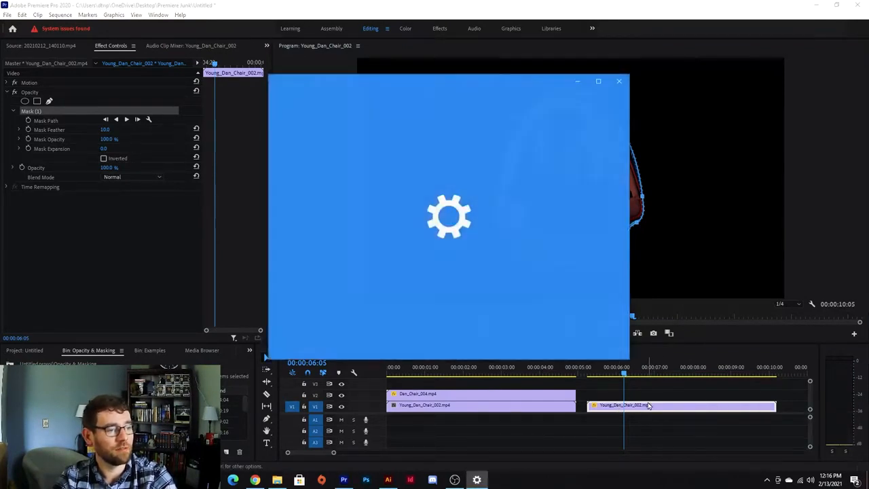
Step: Move the masked chair clip up to track V3 and place Dan_Fighting_021.mp4 beneath it on V2, aligned to its start
left_click(648, 405)
left_click_drag(645, 404, 649, 391)
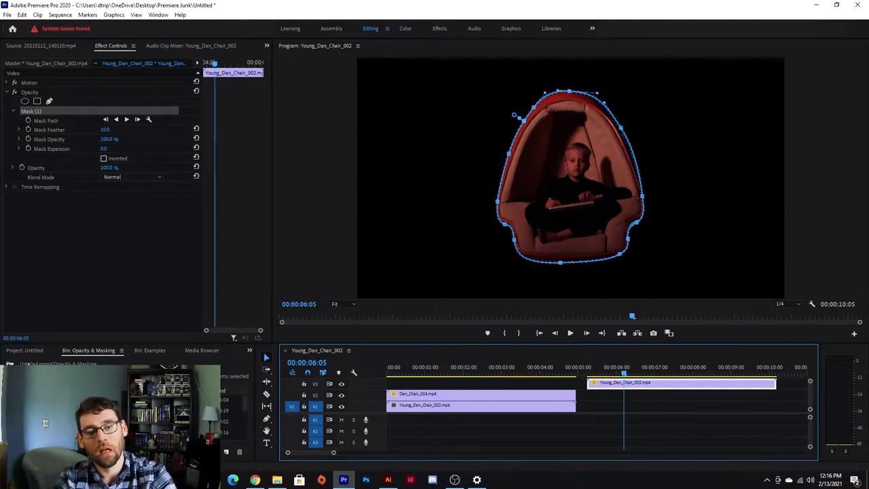
left_click(31, 451)
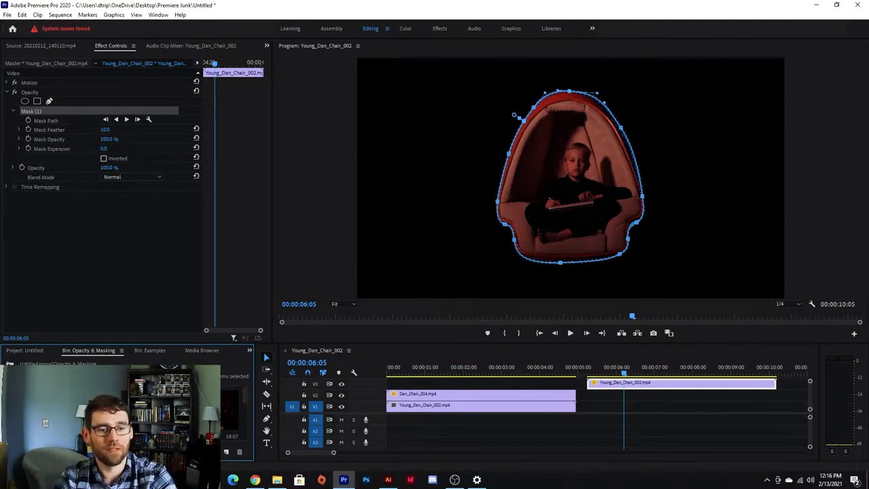
left_click_drag(245, 394, 246, 415)
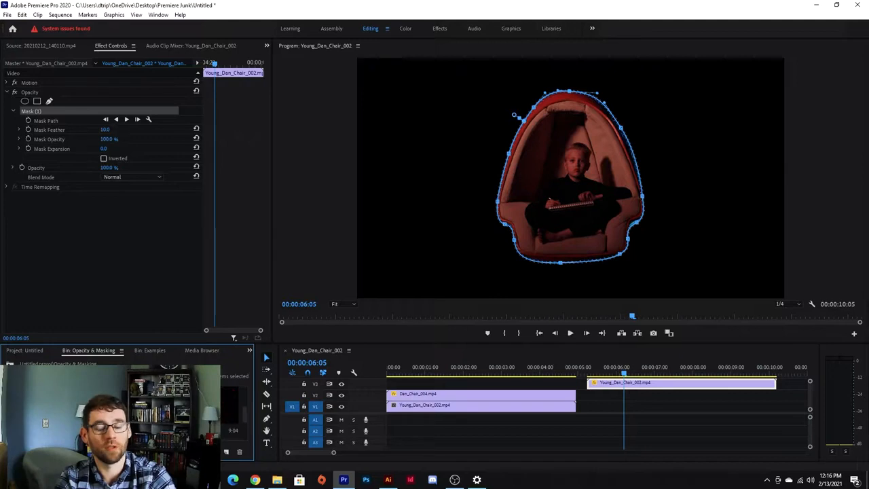
left_click_drag(246, 419, 595, 396)
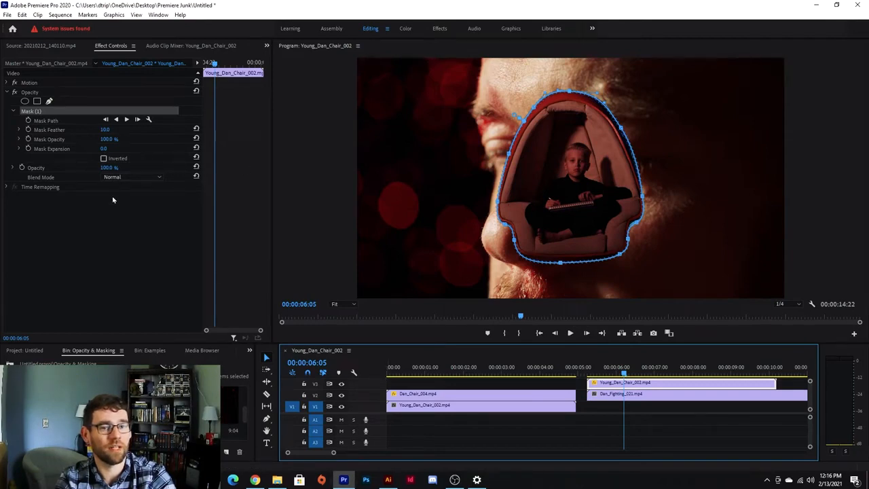
Step: Cut Dan_Fighting_021.mp4 where the masked chair clip ends and delete the leftover piece
left_click(266, 393)
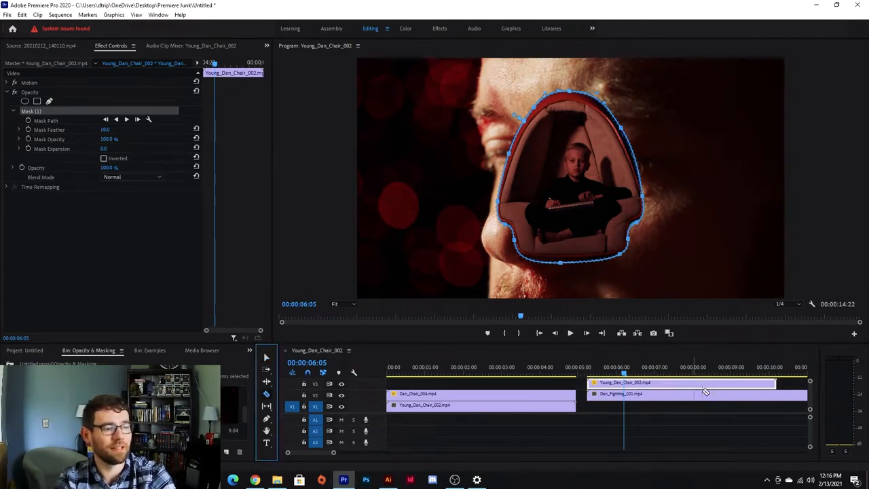
left_click(777, 394)
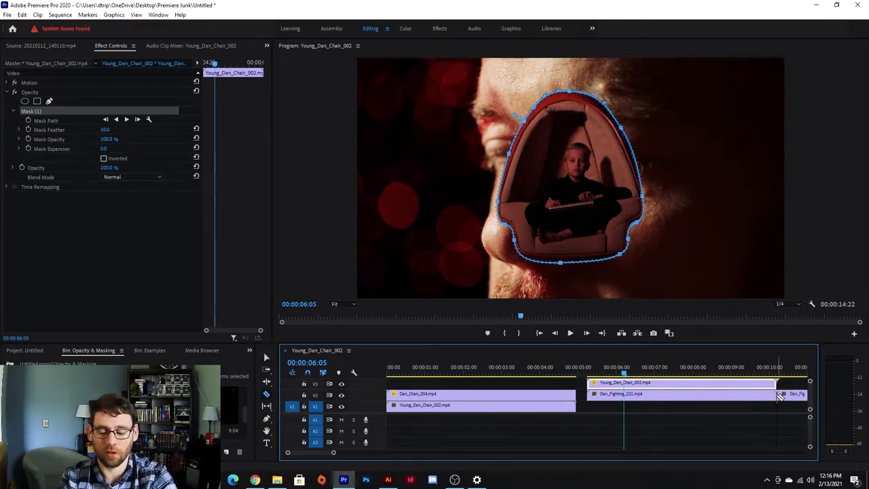
key("v")
left_click(798, 399)
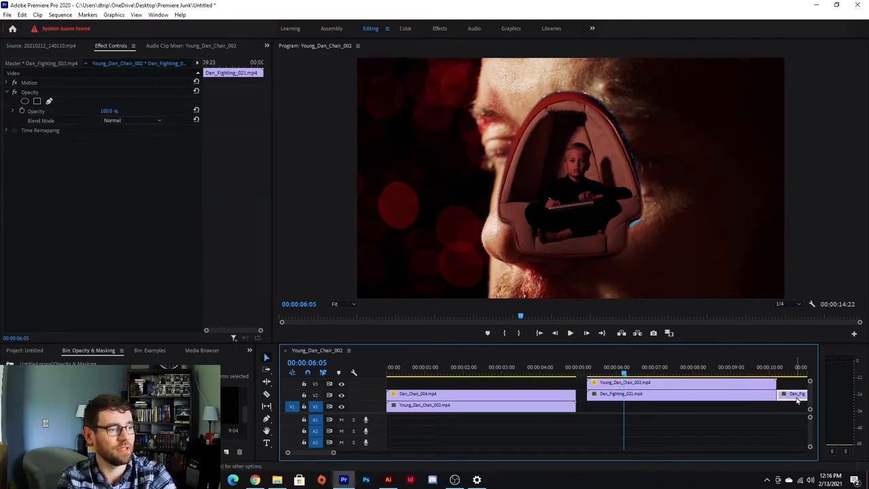
key("Delete")
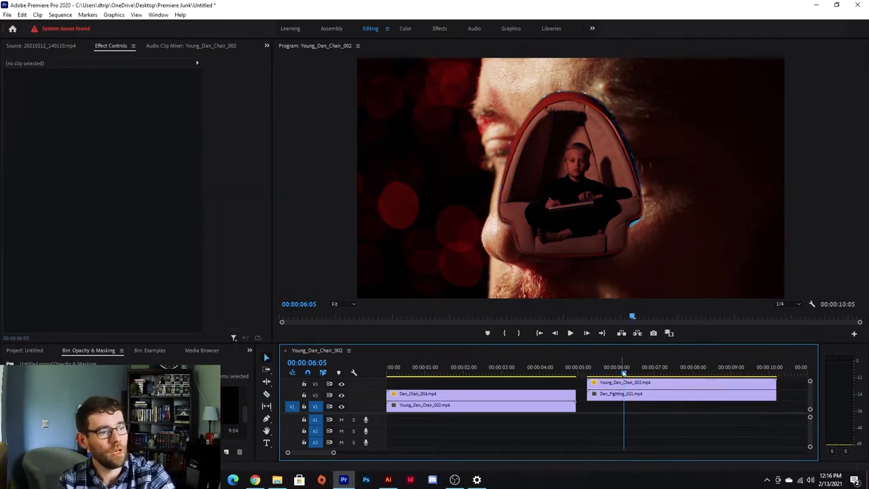
Step: Move the playhead to 00:00:05:21 and set the program playback resolution to 1/2
mouse_move(621, 375)
left_mouse_down()
mouse_move(771, 385)
mouse_move(611, 382)
left_mouse_up()
left_click(794, 303)
left_click(794, 304)
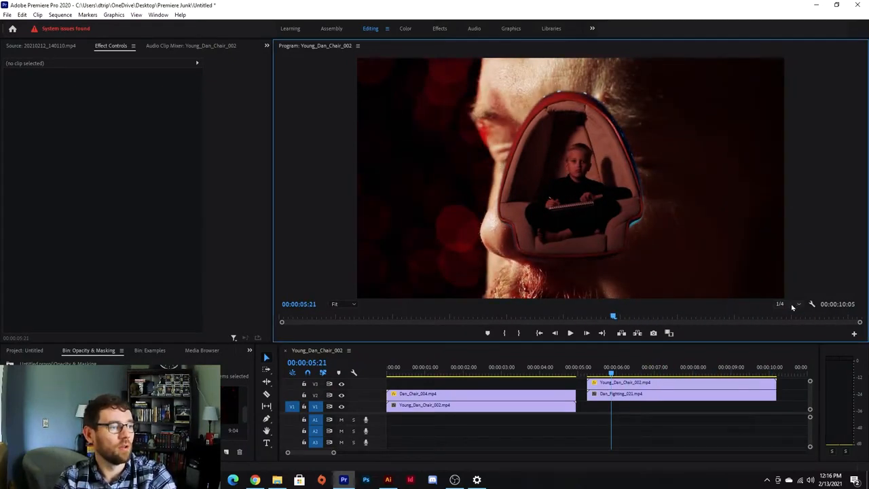
left_click(790, 327)
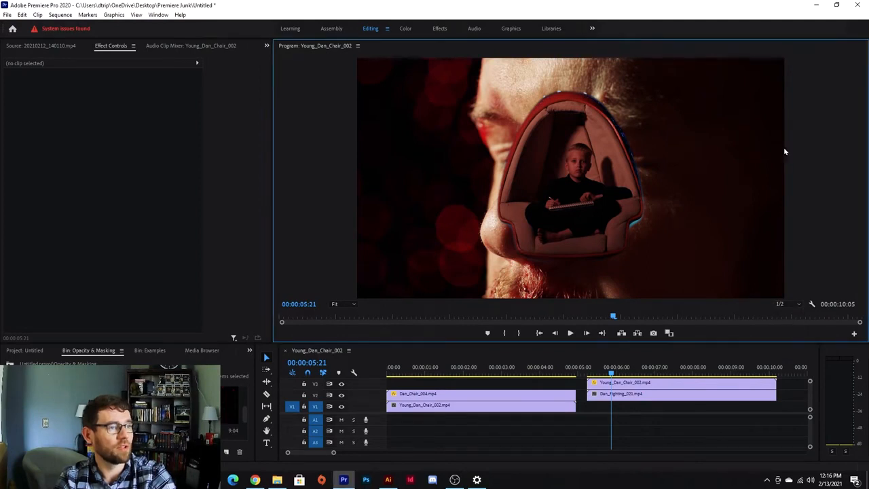
Step: Shift Dan_Fighting_021.mp4 to the right by setting its horizontal position to 1600
left_click(637, 399)
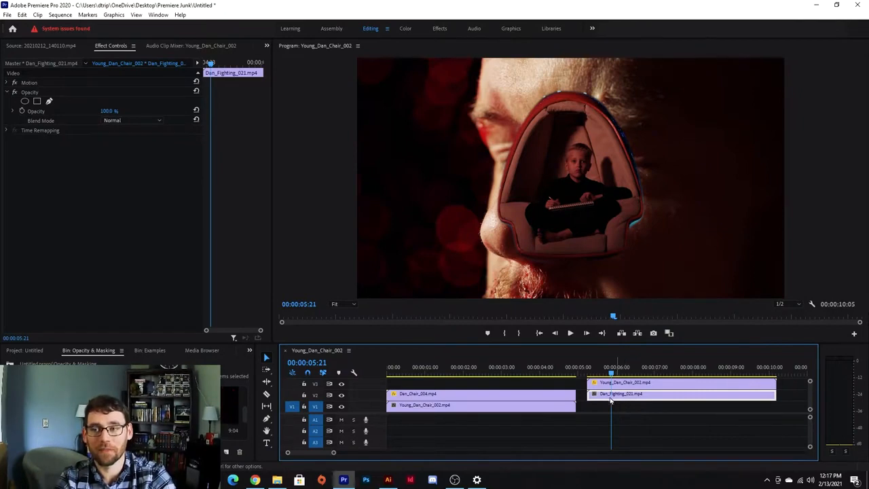
left_click(6, 83)
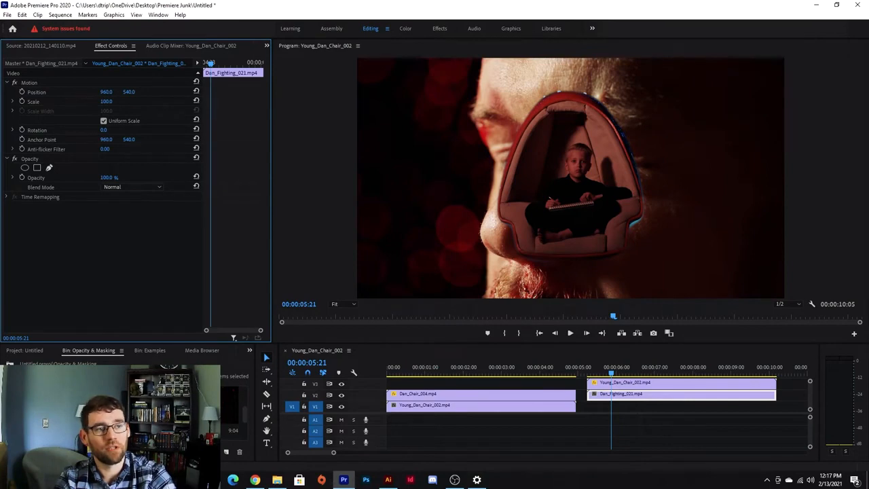
type("1133")
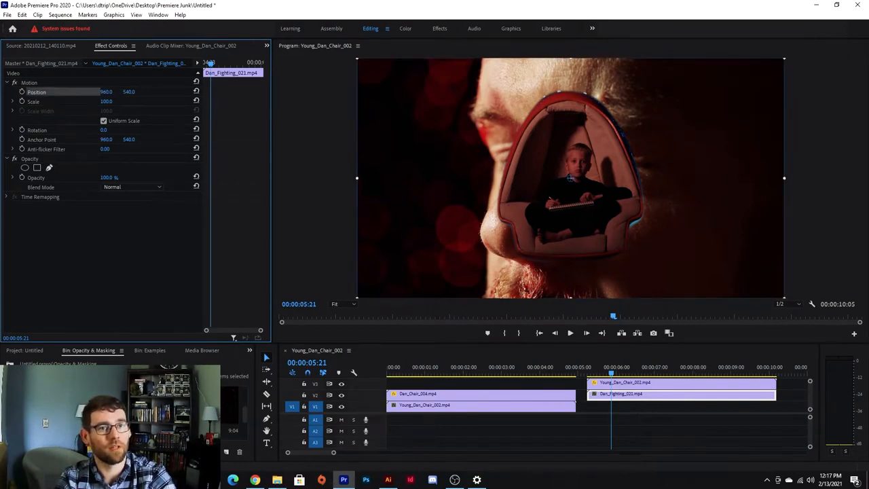
key("Return")
left_click_drag(107, 92, 318, 92)
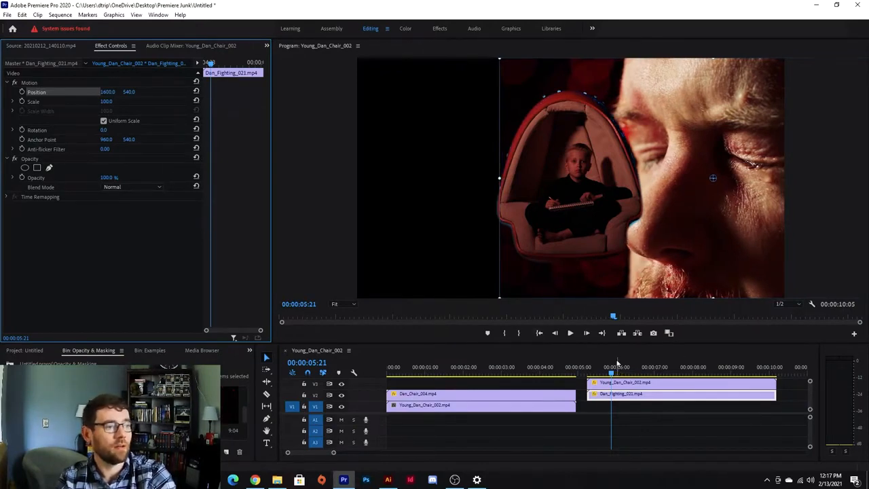
Step: Play back the chair and face composite, replaying it from 00:00:05:12 to check the face clip's visible edge
key("space")
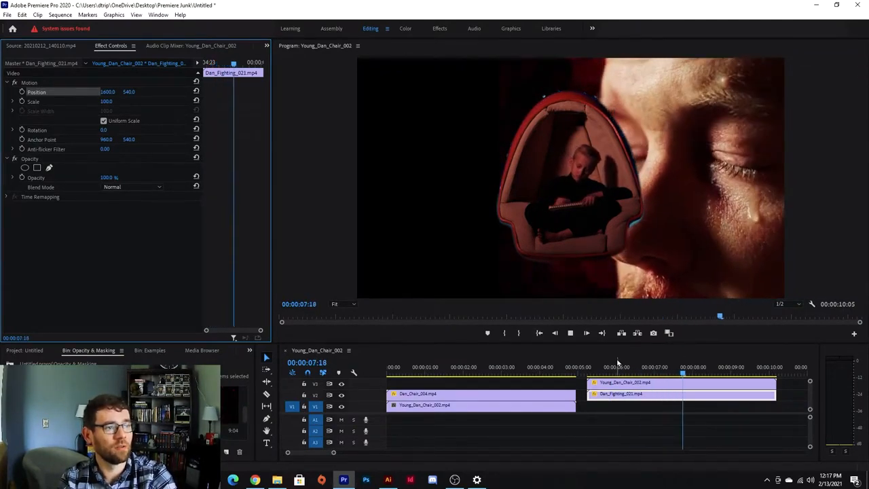
key("space")
left_click_drag(654, 375, 596, 375)
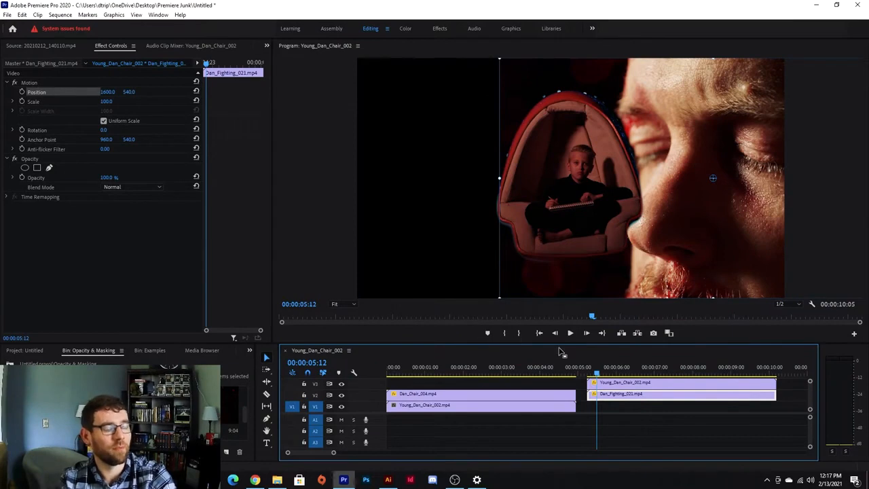
key("space")
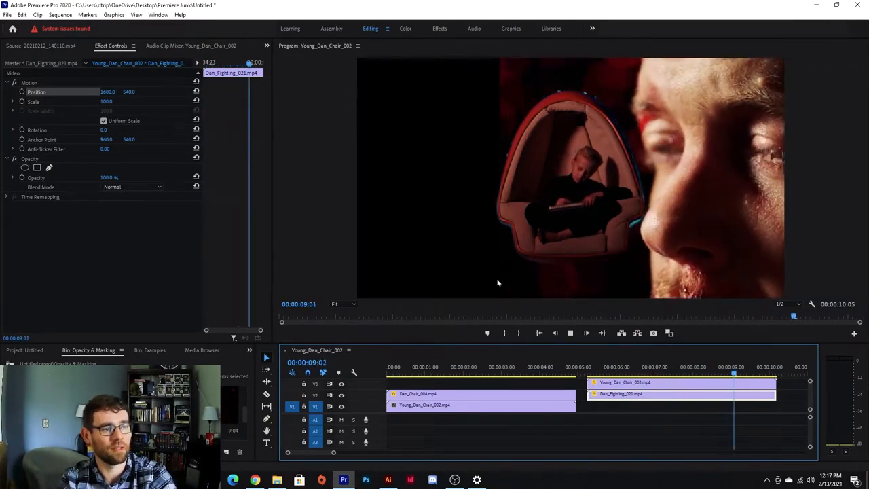
Step: Add a four-point polygon opacity mask to Dan_Fighting_021.mp4 at 00:00:07:04 and stretch its corners around the face, with the left edge through the chair
left_click_drag(645, 372, 661, 372)
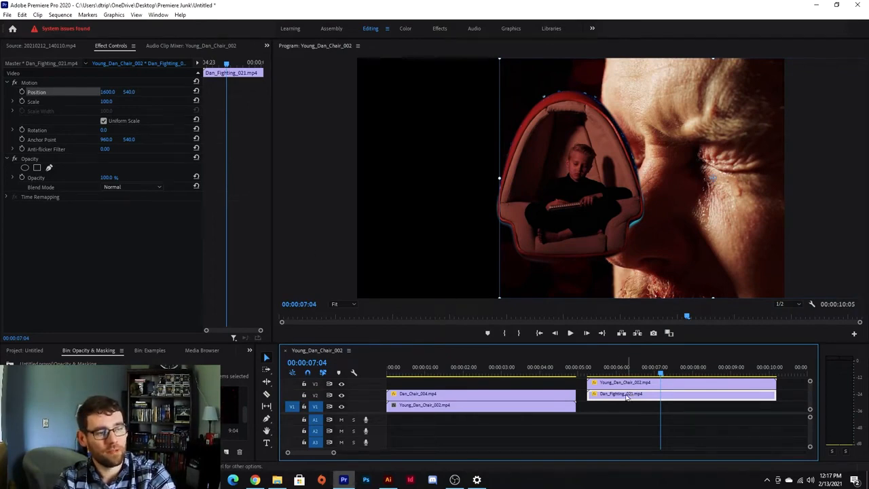
left_click(29, 159)
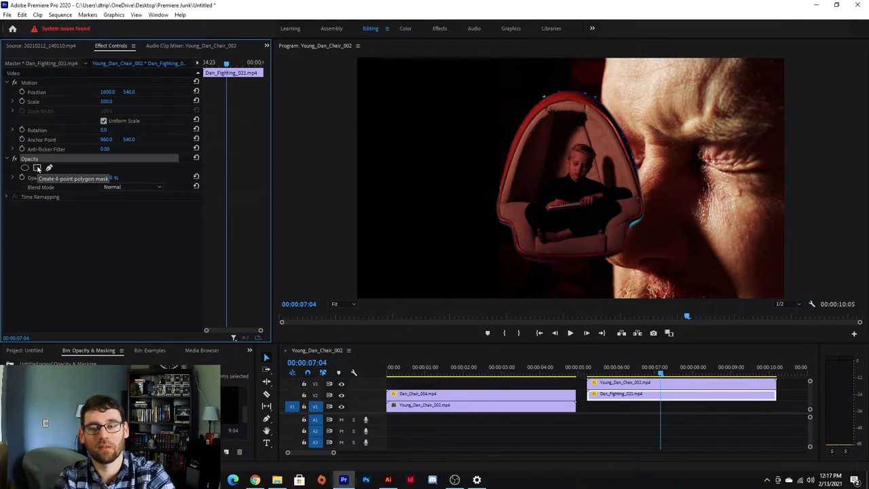
left_click(37, 168)
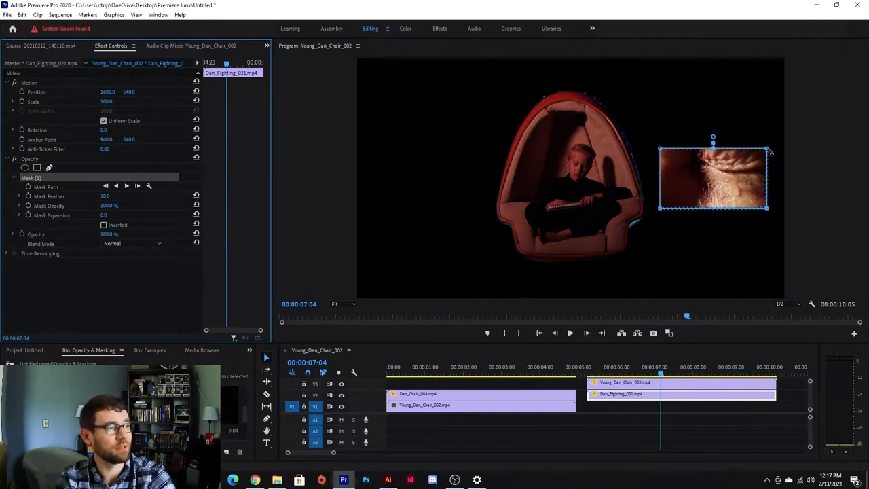
left_click_drag(768, 150, 788, 59)
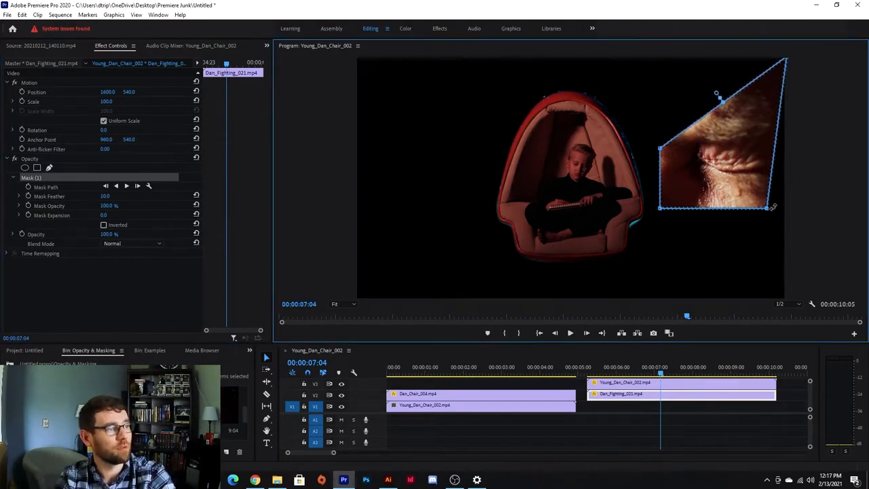
left_click_drag(766, 208, 798, 322)
left_click_drag(660, 208, 582, 304)
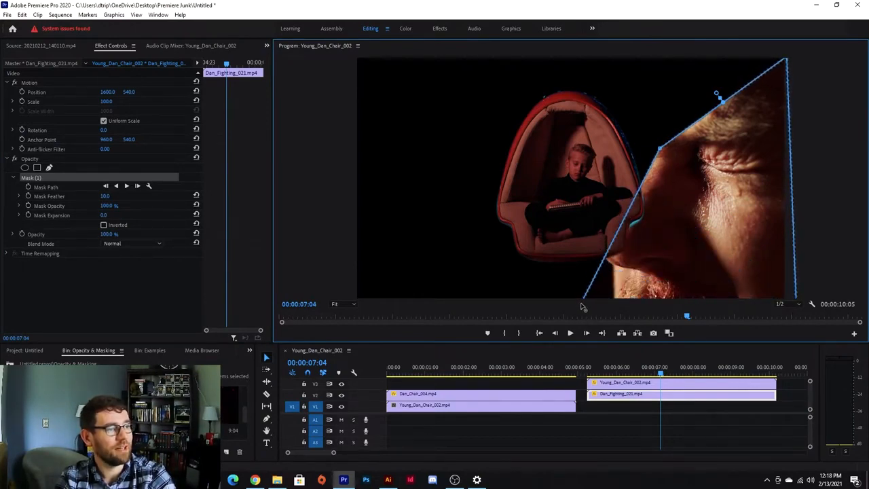
left_click_drag(660, 148, 555, 49)
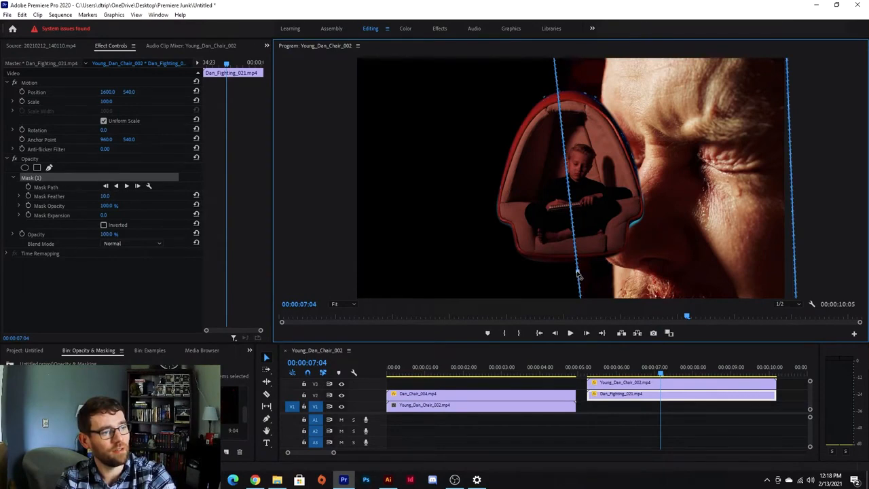
left_click_drag(577, 275, 555, 305)
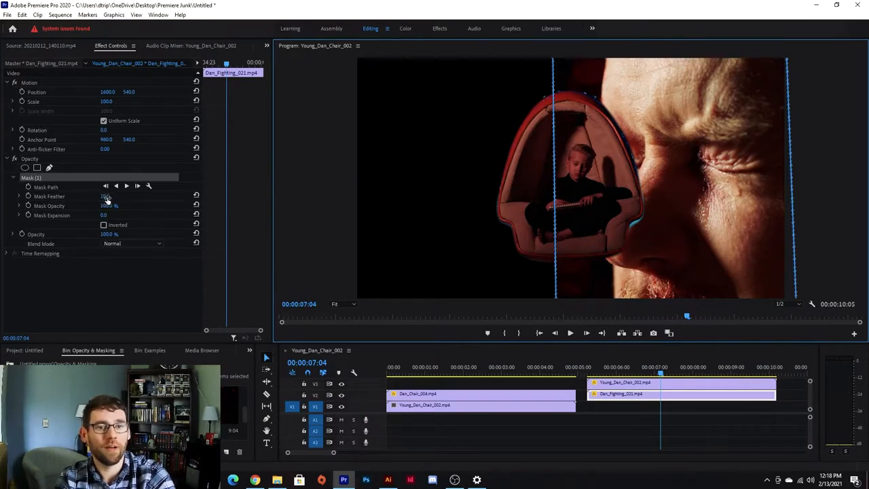
Step: Set the polygon mask's feather to 156 and play back the blended edge from 00:00:05:15
left_click_drag(105, 197, 186, 197)
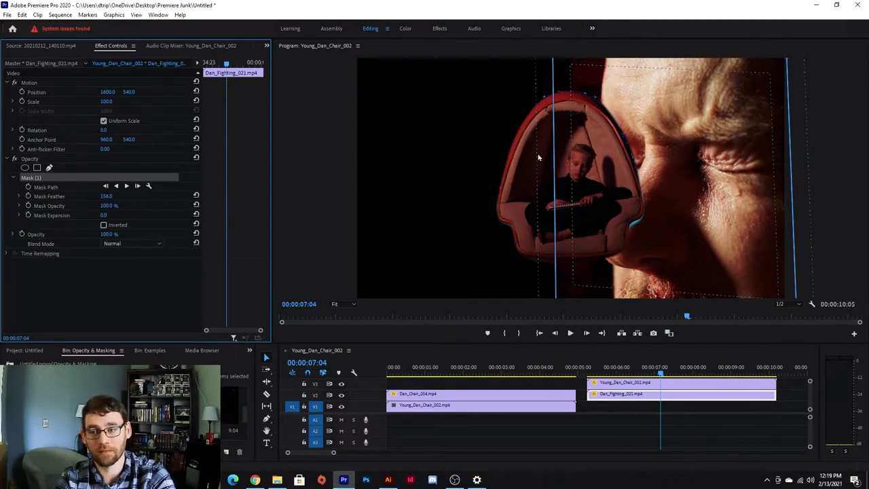
left_click(601, 369)
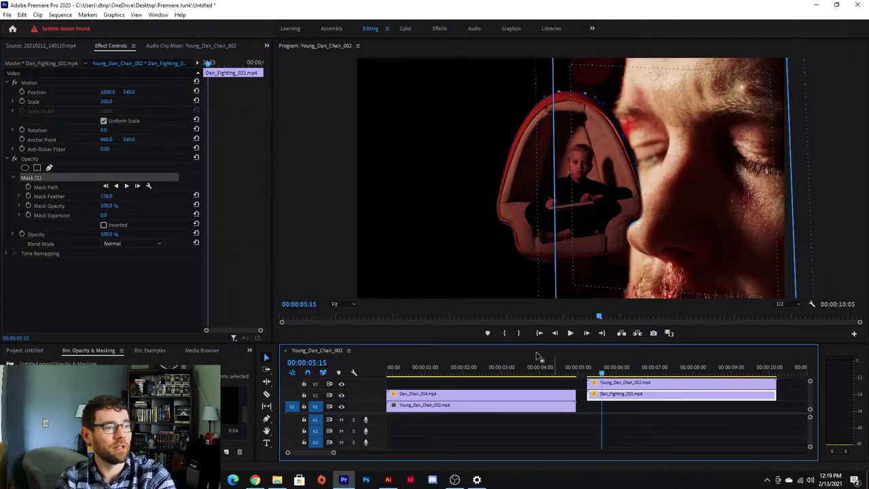
key("space")
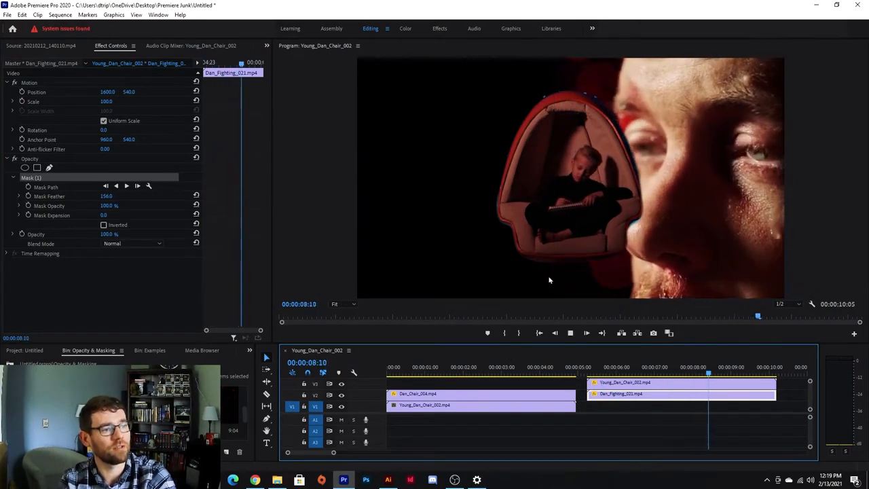
left_click(531, 82)
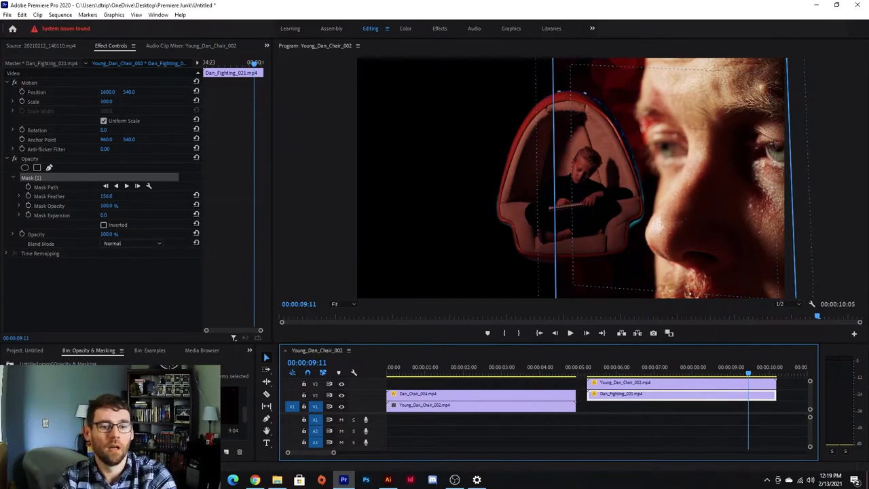
Step: Place Dan_Fighting_018.mp4 on V1 beneath the two stacked clips and cut off the part extending past their end
left_click(202, 407)
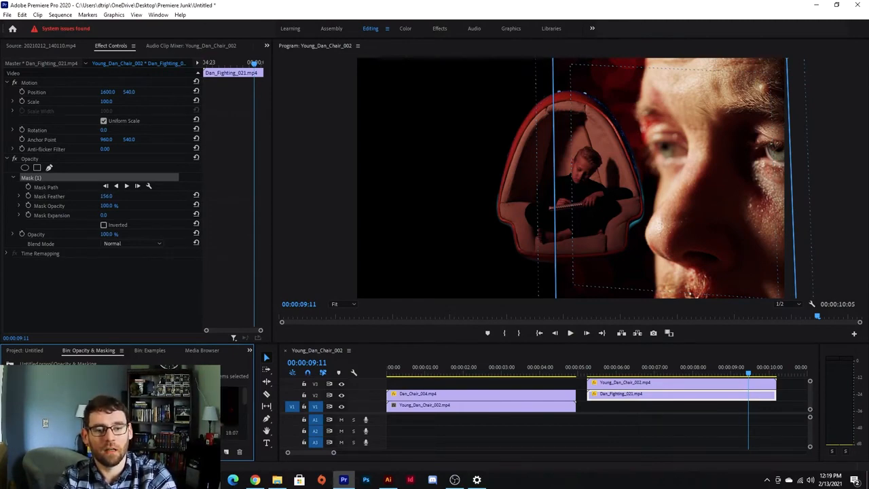
left_click_drag(230, 407, 588, 417)
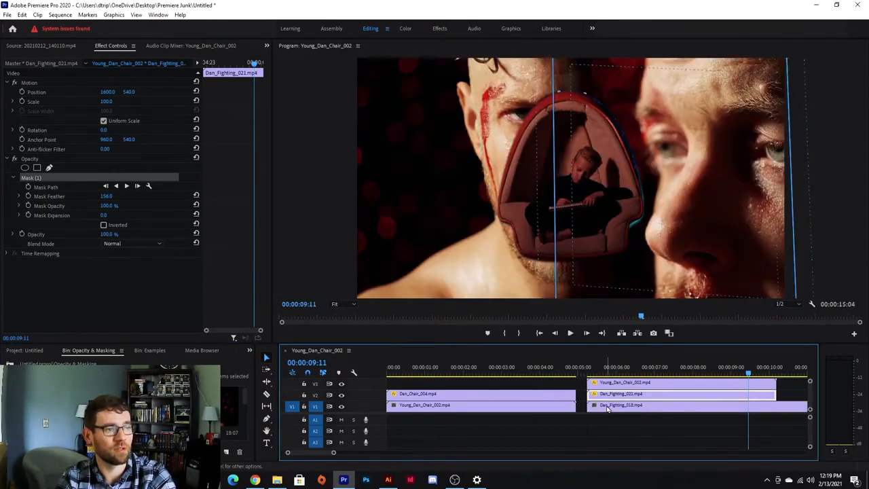
left_click(266, 394)
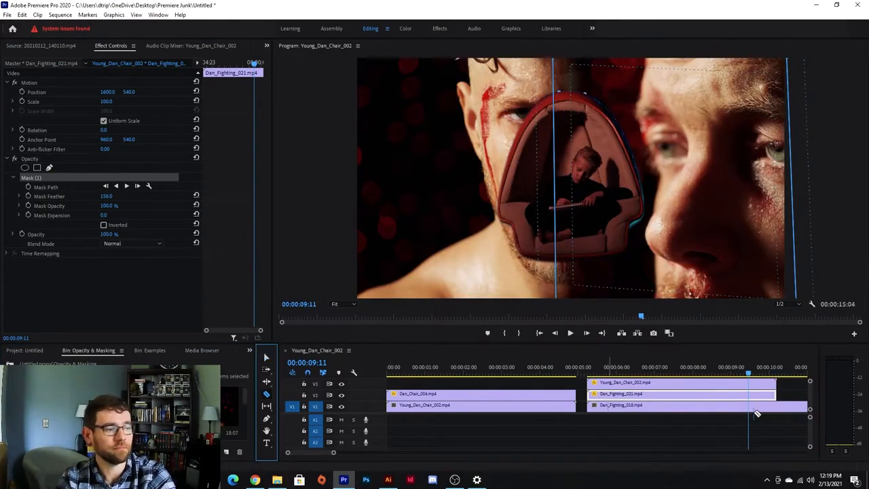
left_click(777, 406)
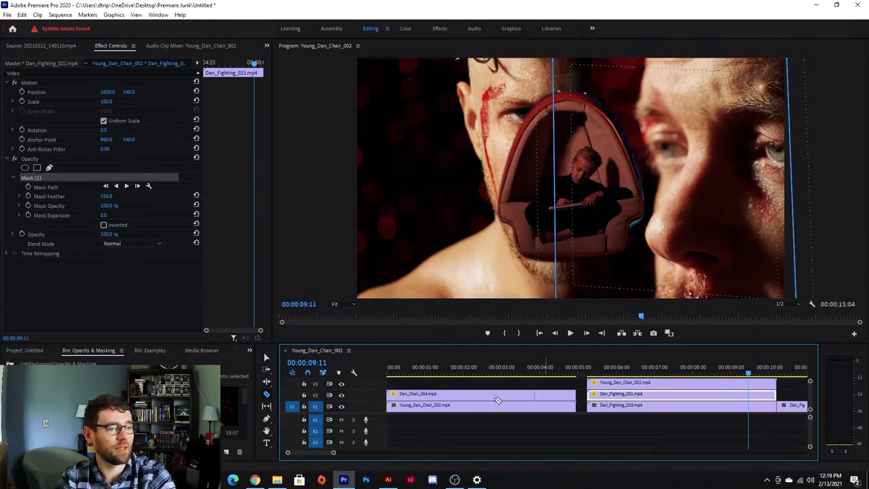
left_click(266, 358)
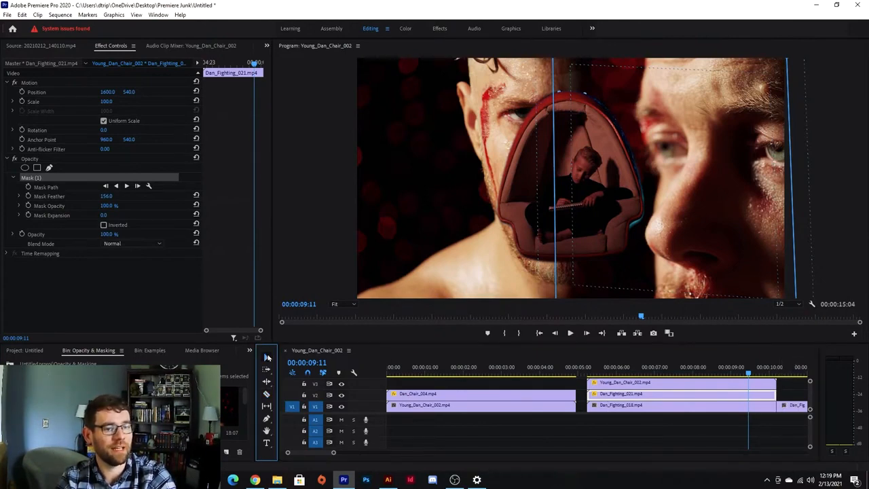
left_click(794, 405)
key("Delete")
Step: Shift Dan_Fighting_018.mp4 to the left at 00:00:05:17 by setting its horizontal position to 381
left_click_drag(672, 369, 604, 369)
left_click(607, 405)
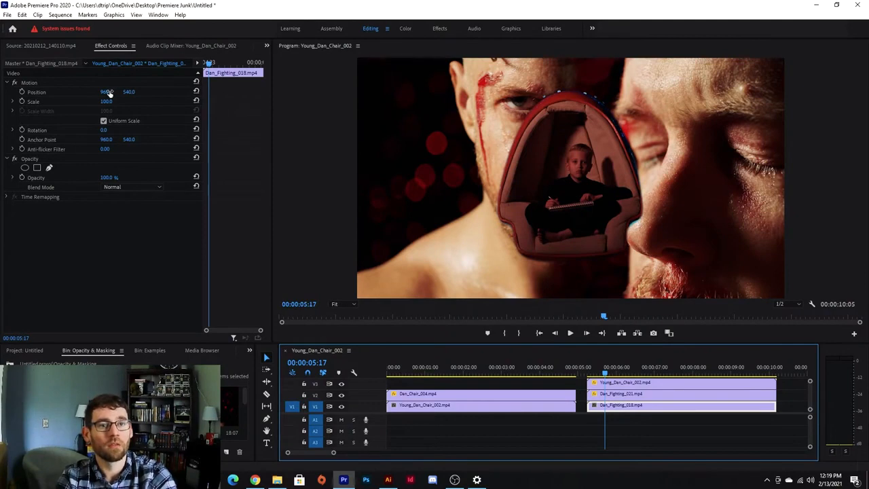
left_click(107, 91)
left_click_drag(107, 92, 25, 92)
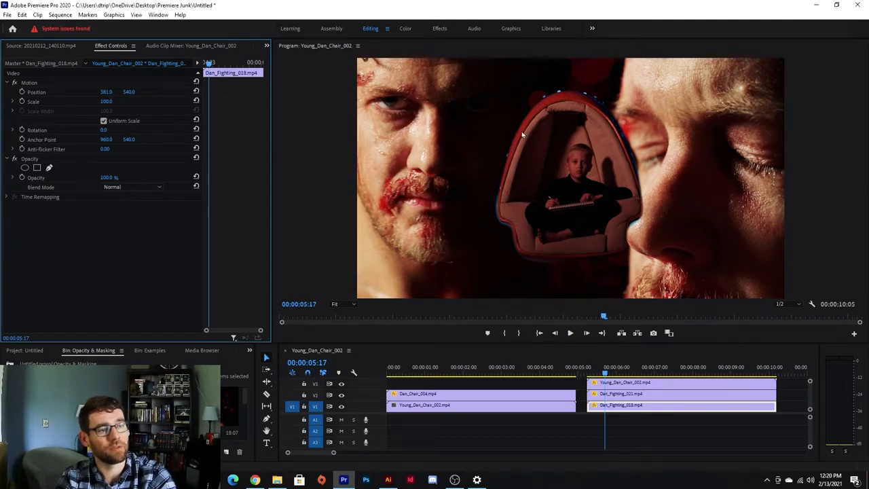
Step: Play back the three-clip composite from 00:00:05:08, then again with the V3 chair clip hidden, and restore V3's visibility
left_click_drag(605, 373, 592, 374)
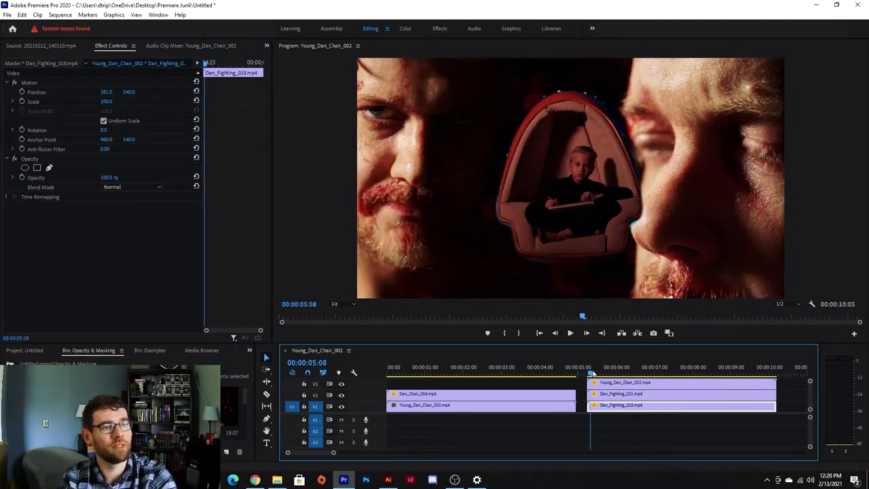
key("space")
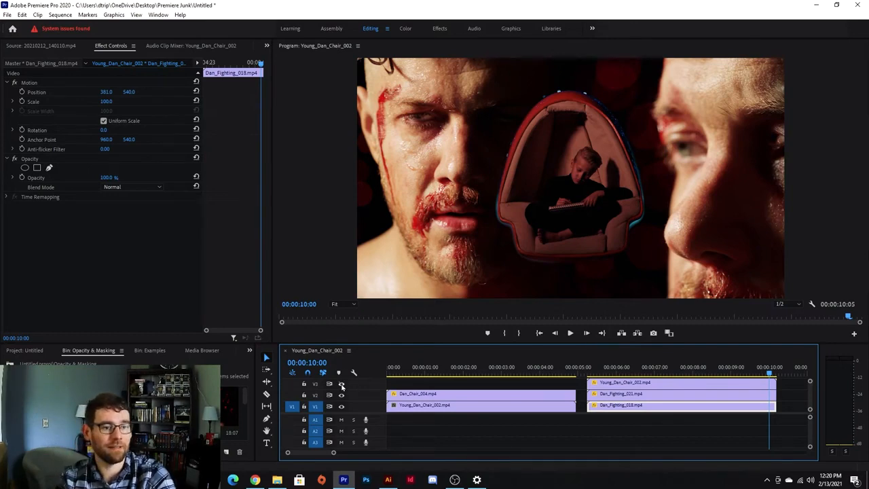
left_click_drag(515, 370, 599, 372)
key("space")
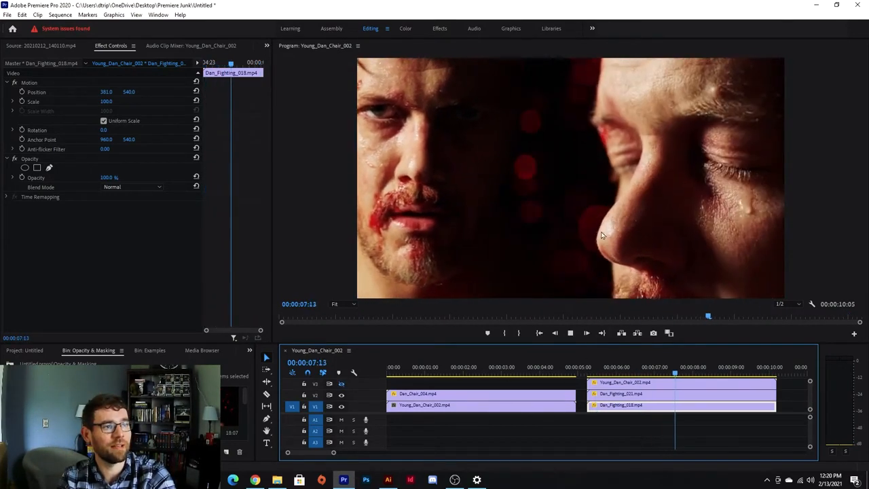
key("space")
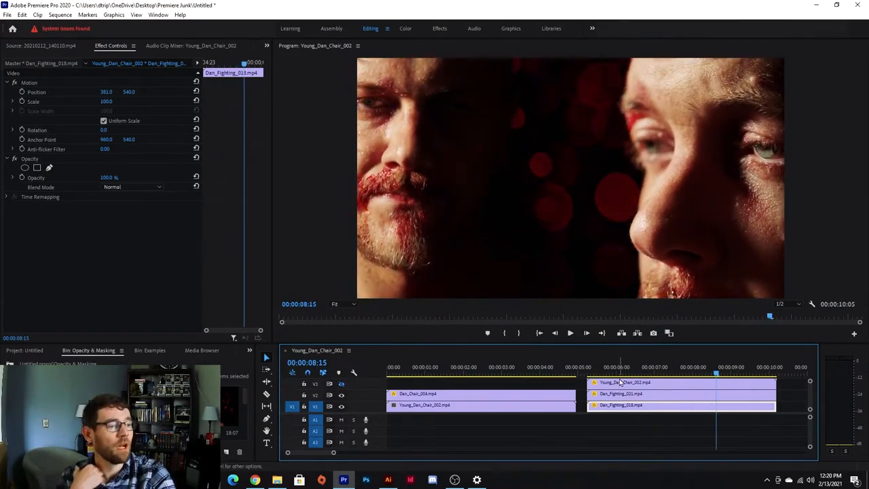
left_click(341, 384)
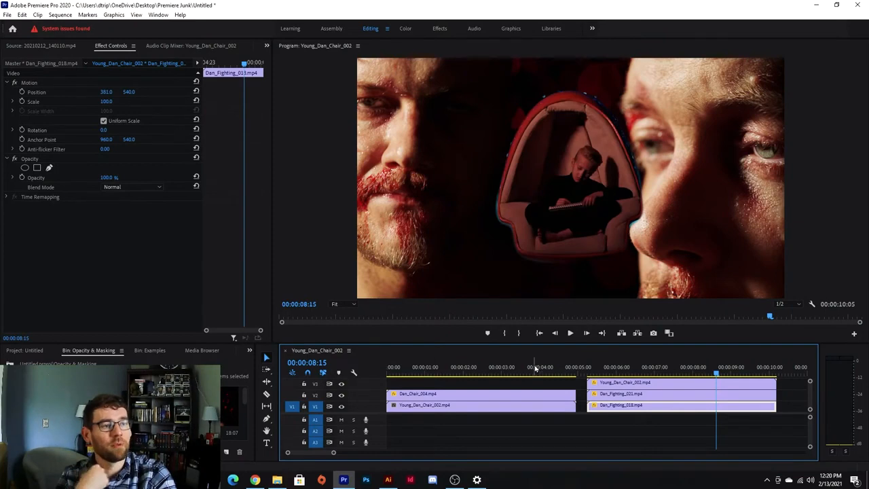
left_click(601, 370)
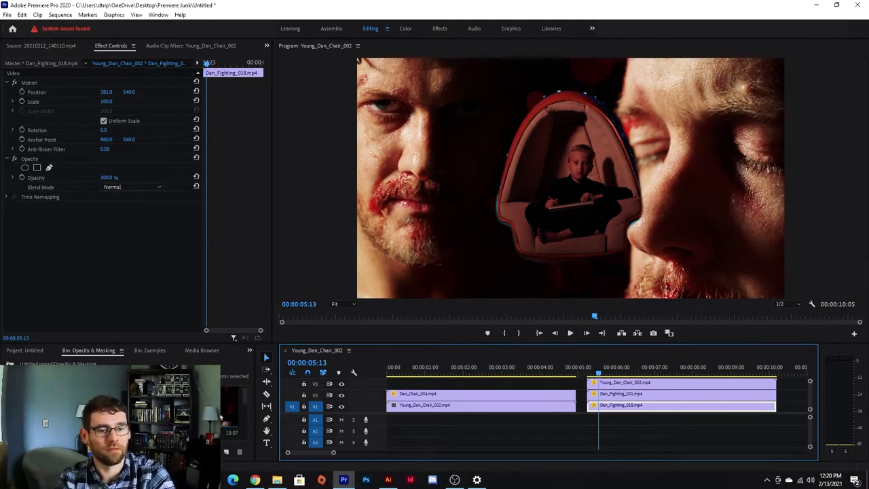
Step: Place Dan_Fighting_022.mp4 on V1 at 00:00:10:13, after the stacked clips
left_click_drag(245, 393, 247, 416)
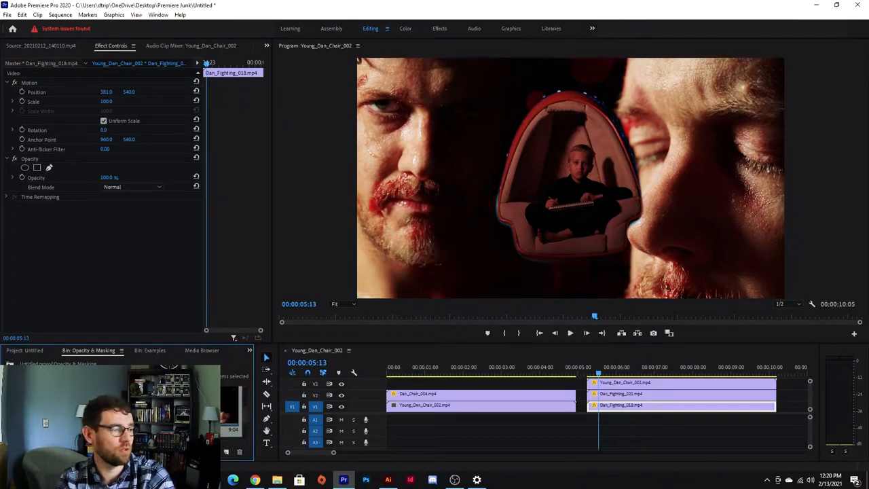
left_click_drag(230, 418, 796, 408)
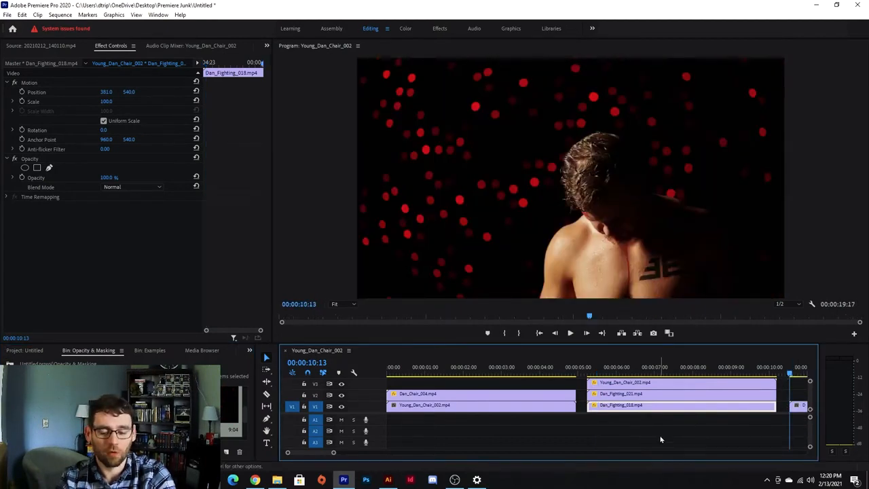
key("minus")
key("minus")
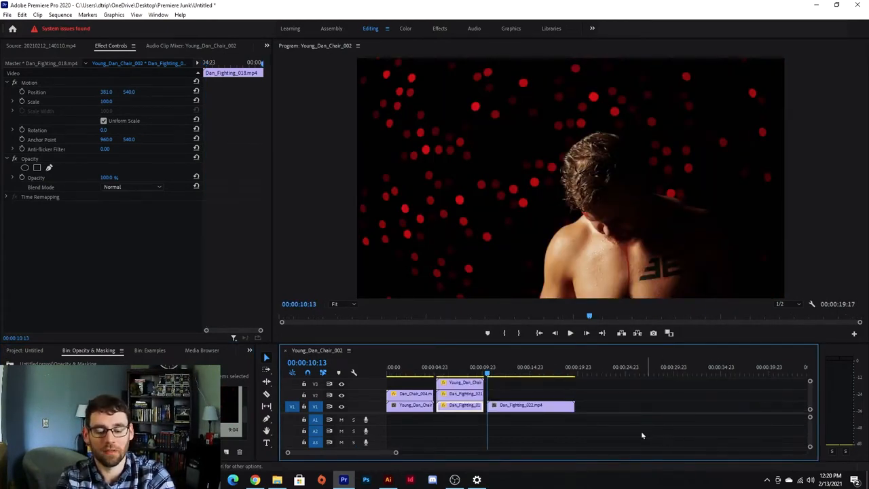
key("equal")
key("minus")
key("equal")
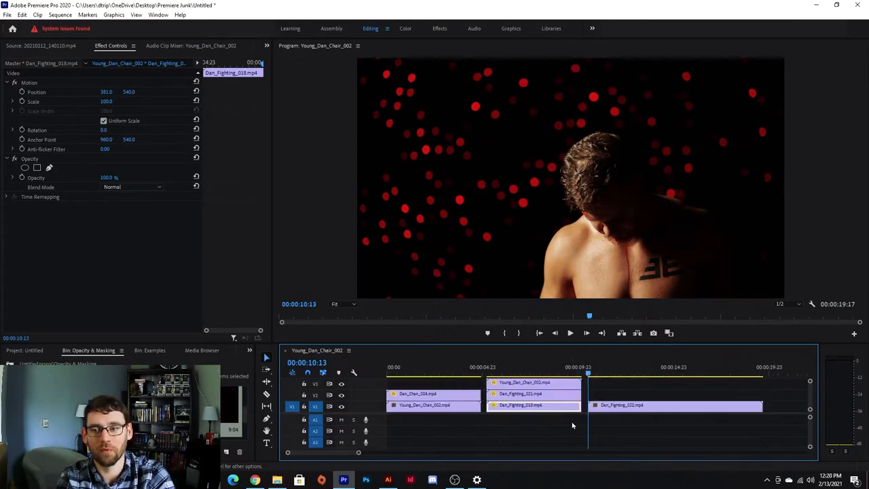
key("minus")
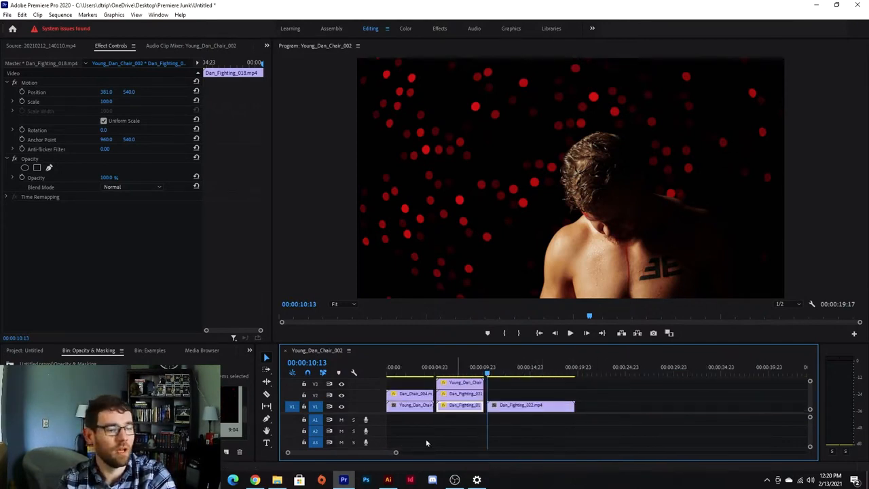
left_click_drag(396, 454, 448, 458)
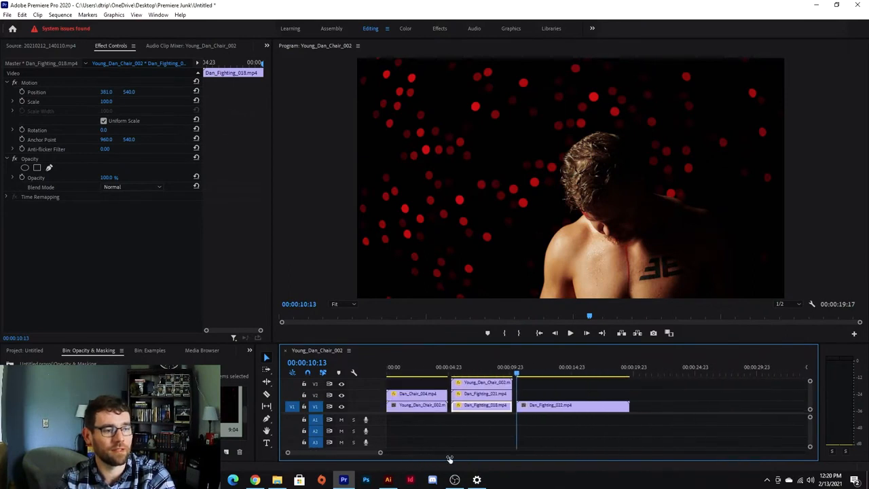
Step: Trim the end of Dan_Fighting_022.mp4 on V1 to 00:00:15:07
left_click(553, 405)
left_click_drag(632, 410, 556, 410)
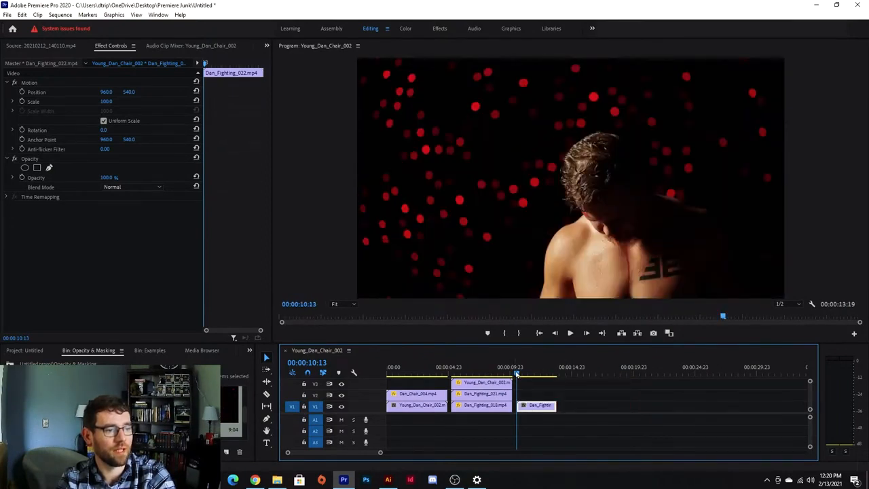
left_click_drag(516, 374, 533, 374)
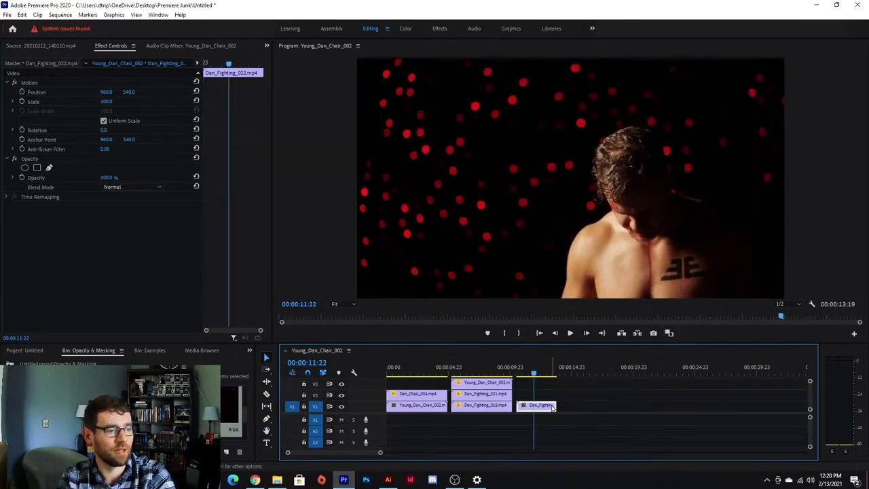
left_click_drag(552, 406, 574, 406)
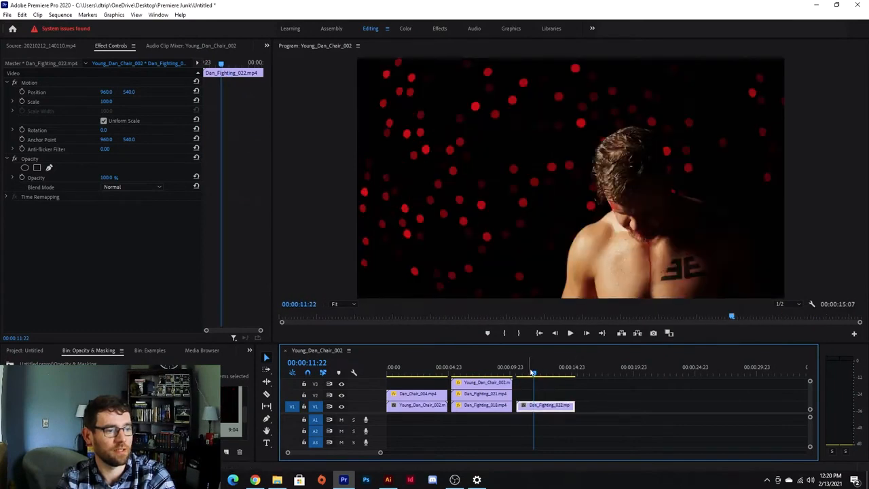
Step: Draw a closed eight-pointed star opacity mask with the Pen on Dan_Fighting_022.mp4 at 00:00:10:16
left_click_drag(533, 373, 518, 374)
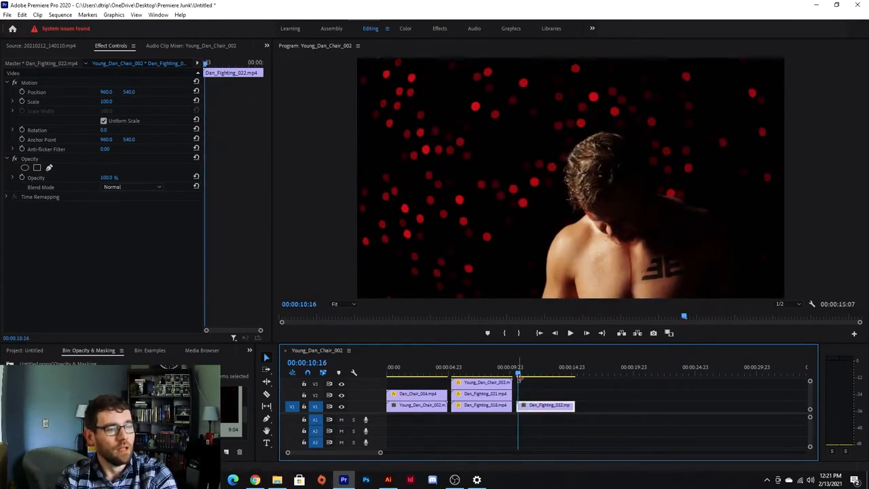
left_click(9, 82)
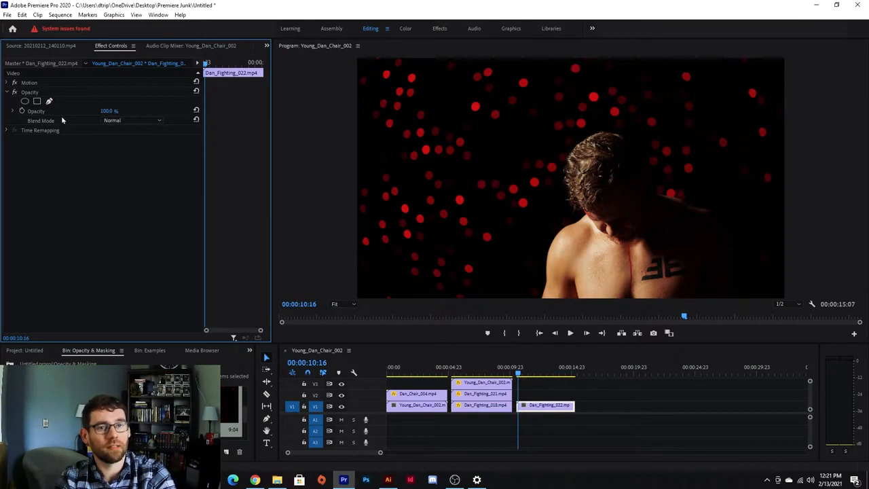
left_click(49, 101)
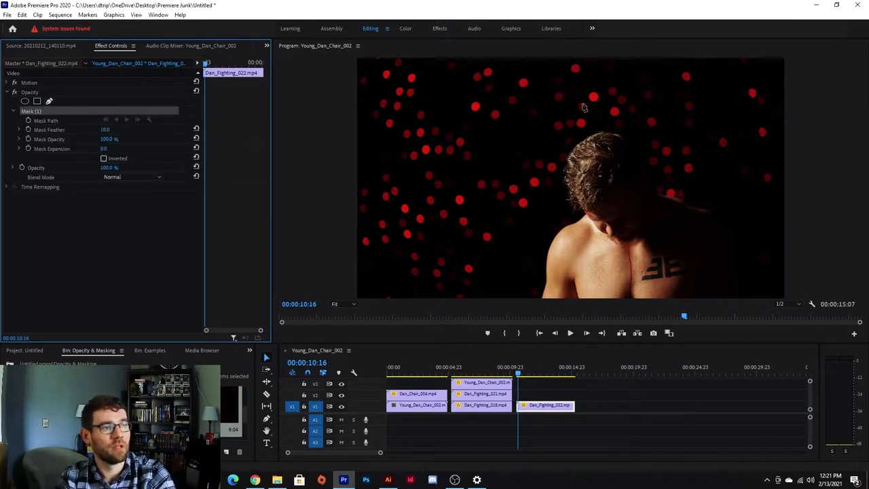
left_click(555, 85)
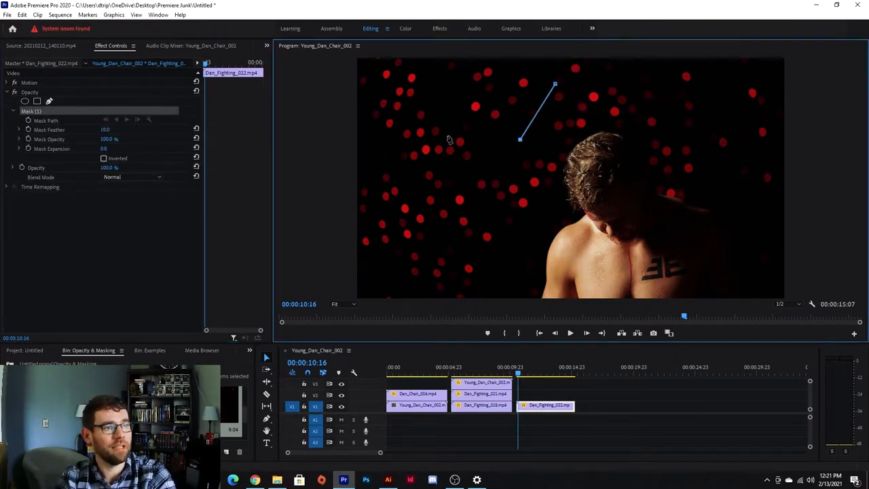
left_click(446, 120)
left_click(501, 183)
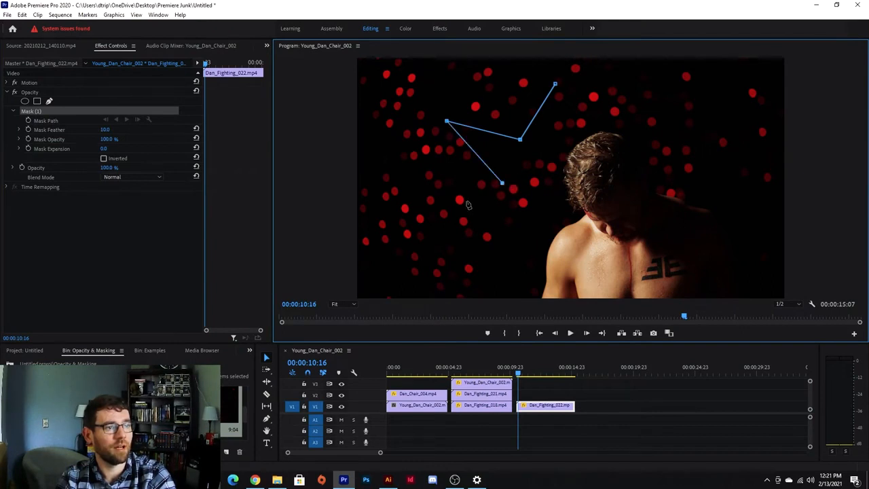
left_click(448, 215)
left_click(511, 211)
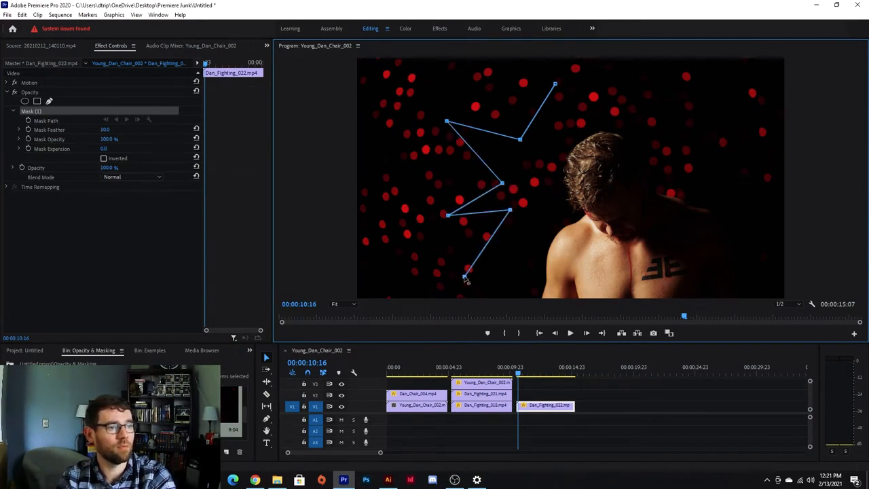
left_click(541, 231)
left_click(572, 281)
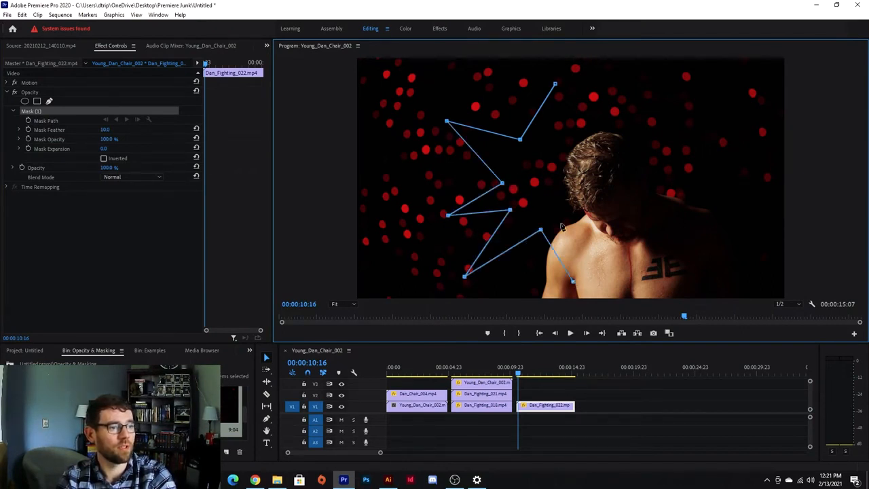
left_click(572, 216)
left_click(660, 252)
left_click(596, 186)
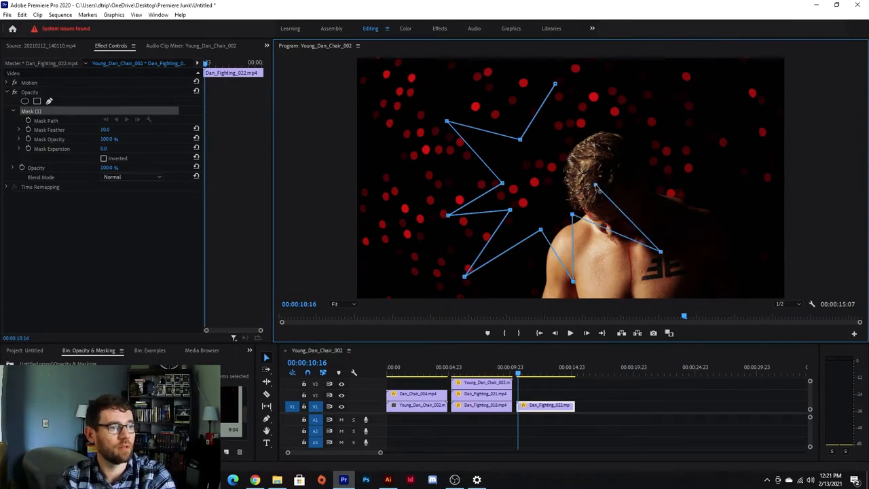
left_click(687, 182)
left_click(603, 143)
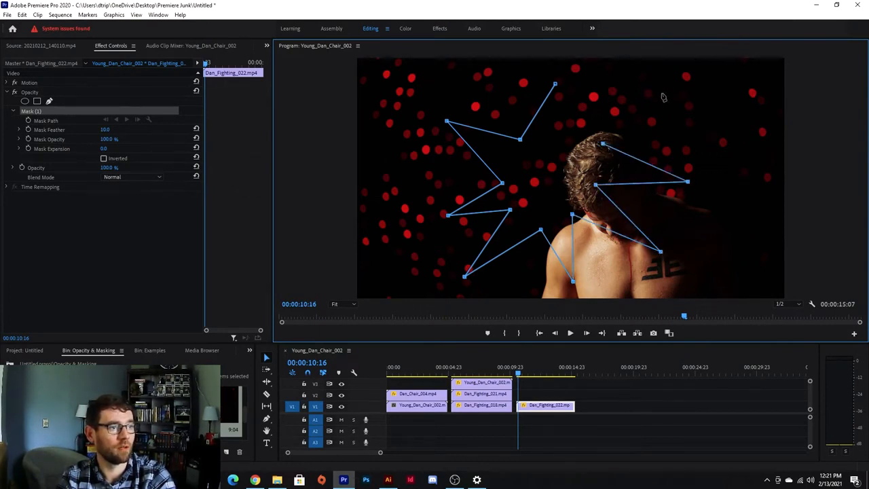
left_click(662, 92)
left_click(566, 141)
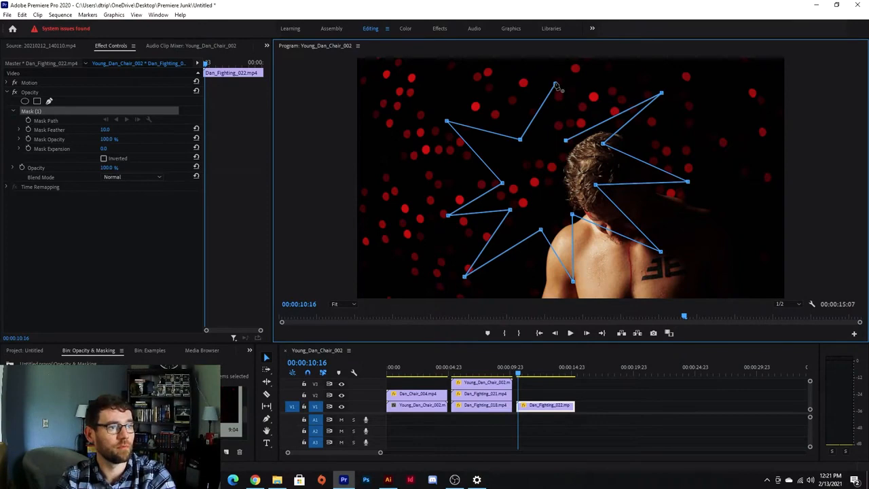
left_click(555, 85)
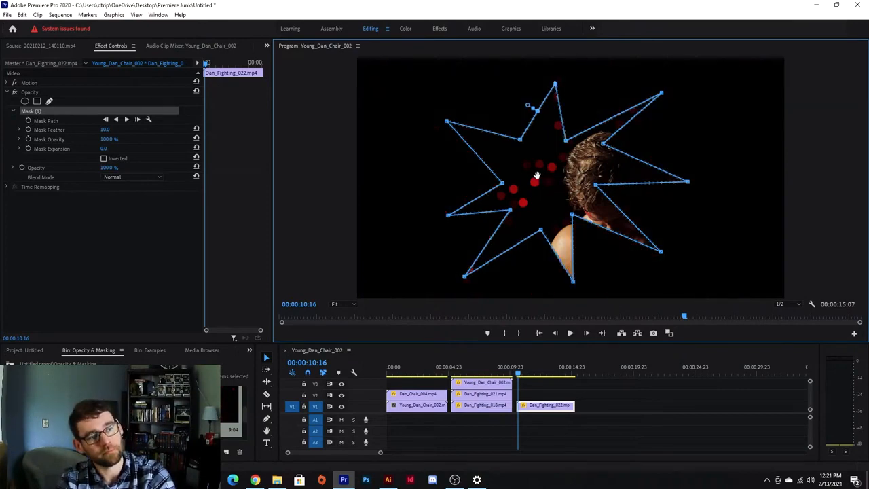
Step: Move the star mask over the man's head and shoulders, play to 00:00:13:00, and shift the mask slightly down and left
left_click_drag(547, 182, 611, 201)
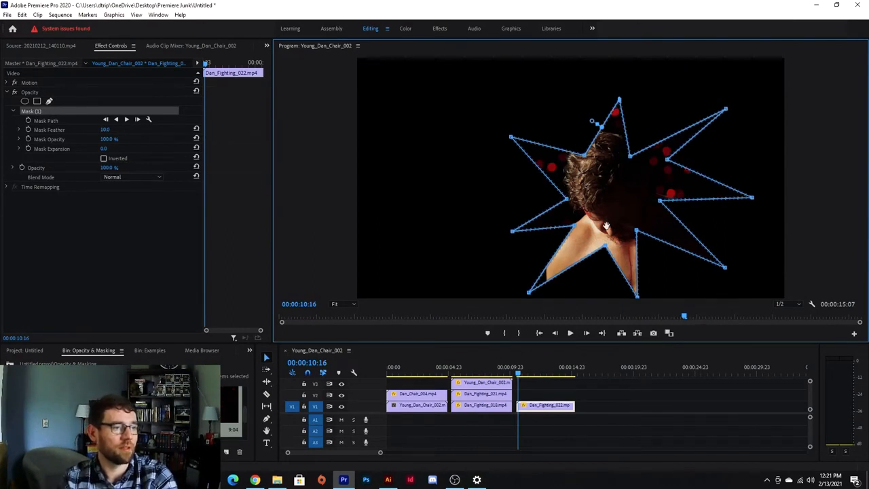
key("space")
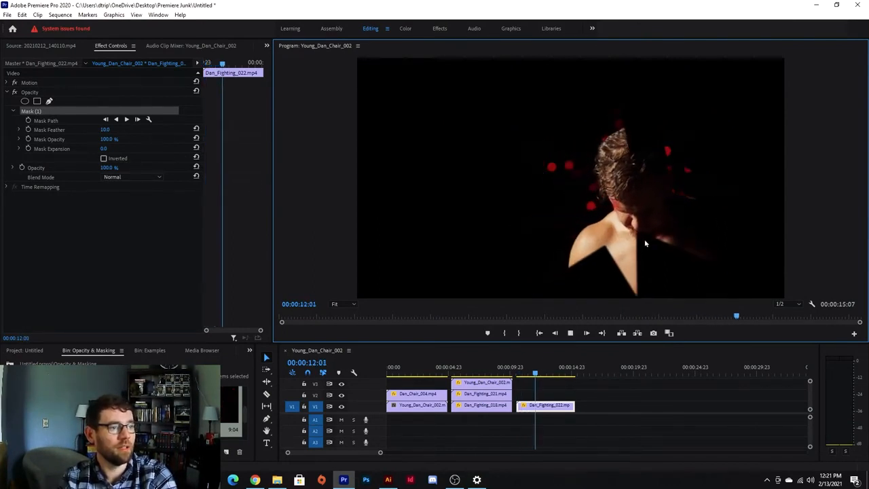
key("space")
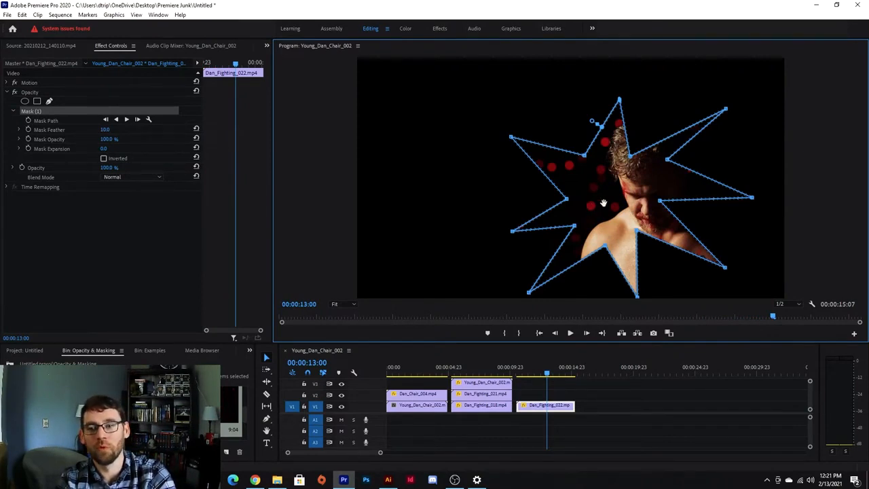
mouse_move(603, 203)
left_mouse_down()
mouse_move(650, 190)
mouse_move(594, 209)
left_mouse_up()
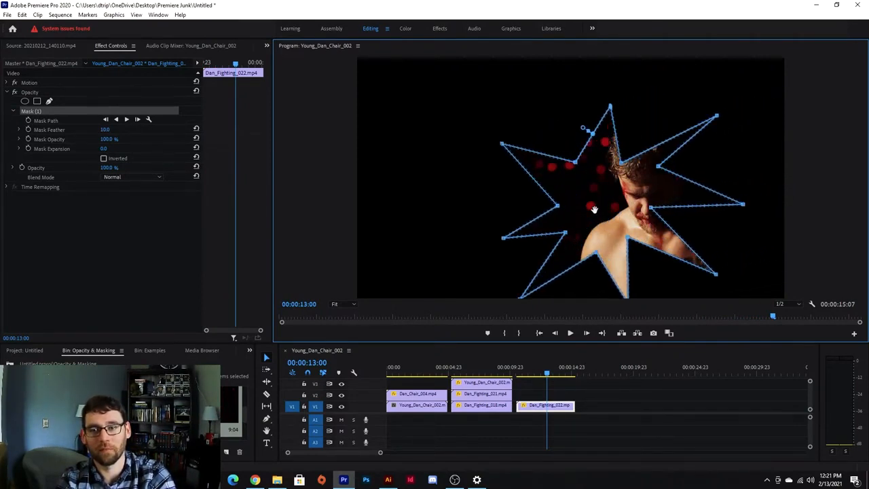
Step: Enable Mask Path keyframing for the star mask at 00:00:10:14, near the start of Dan_Fighting_022.mp4
left_click(543, 372)
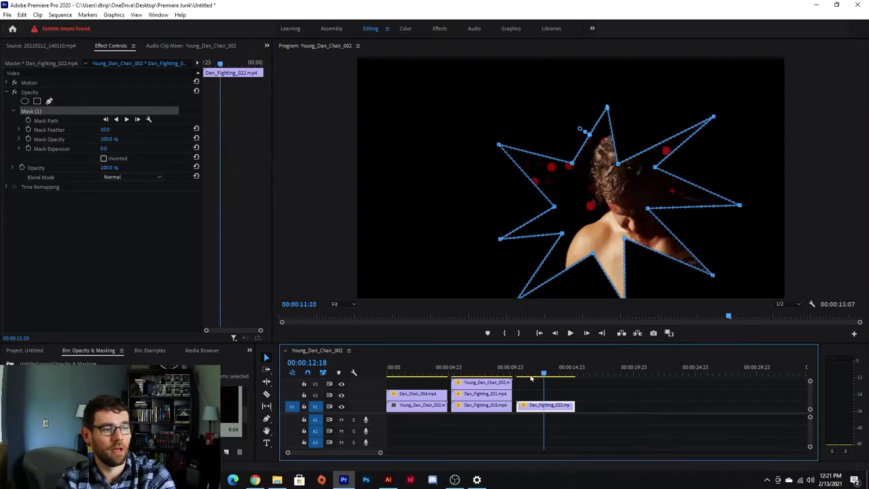
left_click_drag(532, 378, 516, 380)
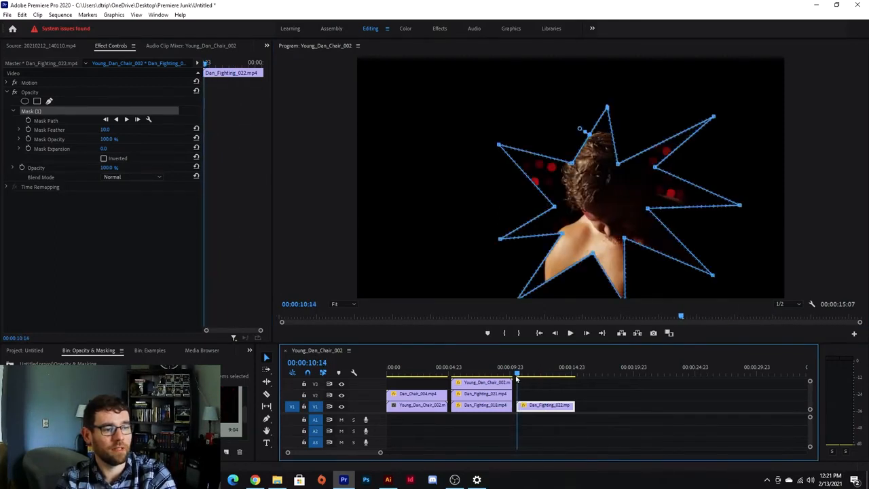
left_click(28, 121)
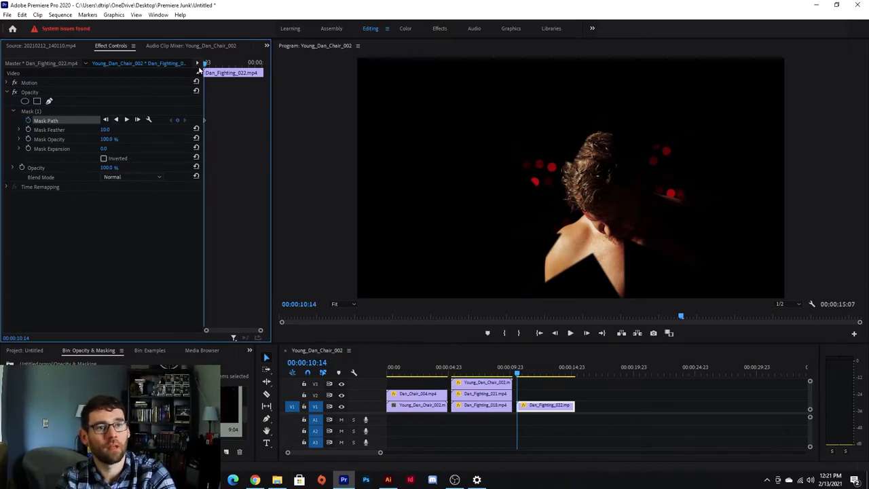
Step: At 00:00:11:23, reposition the star mask over the man's head to add a second Mask Path keyframe
left_click_drag(204, 65, 224, 74)
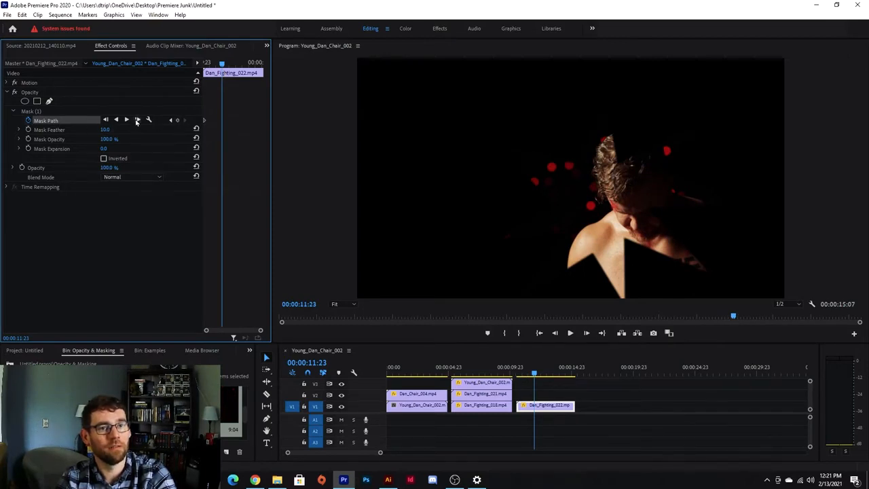
left_click(606, 197)
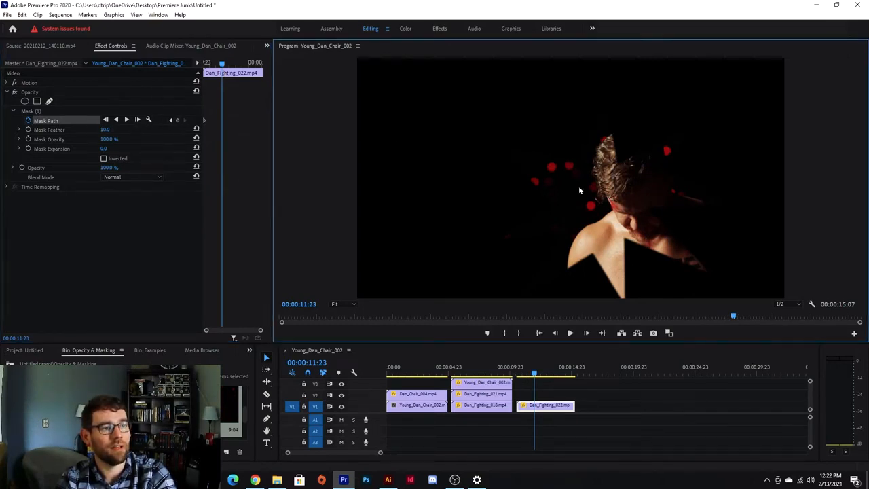
left_click(30, 111)
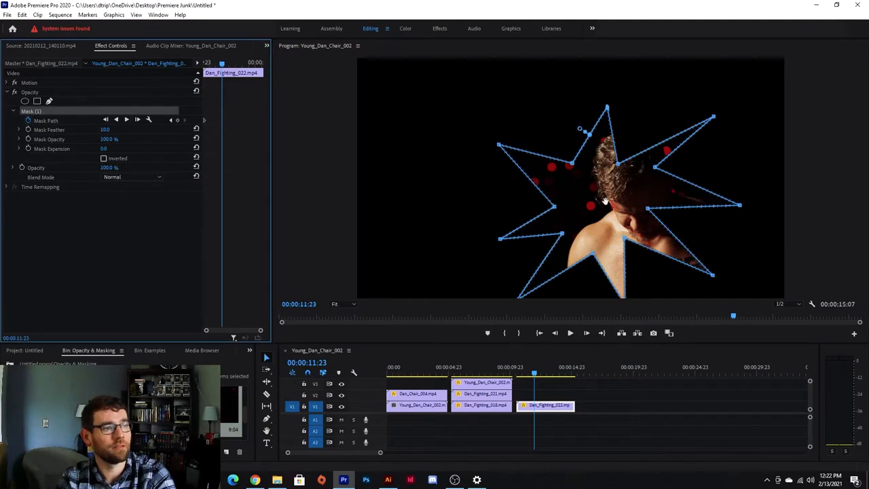
left_click_drag(604, 201, 631, 192)
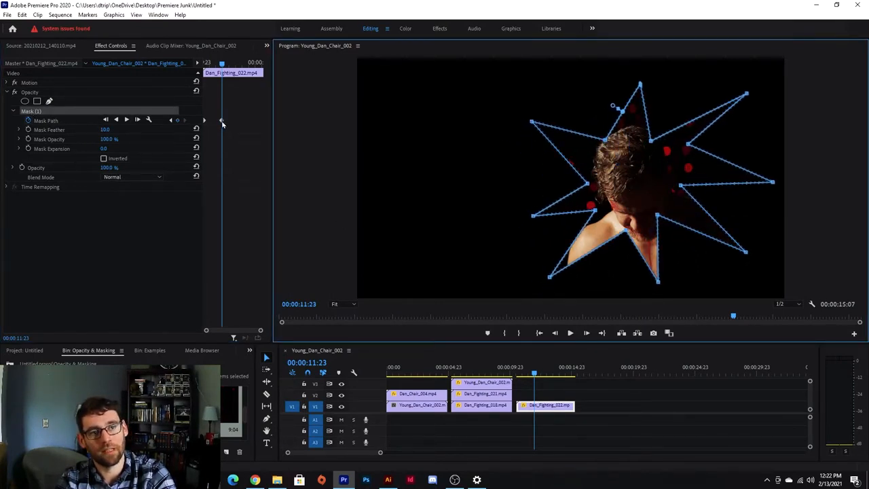
Step: Track the star mask forward from 00:00:12:14 to the end of Dan_Fighting_022.mp4, then select and review the tracked Mask Path keyframes
mouse_move(224, 72)
left_mouse_down()
mouse_move(204, 73)
mouse_move(248, 73)
mouse_move(229, 77)
left_mouse_up()
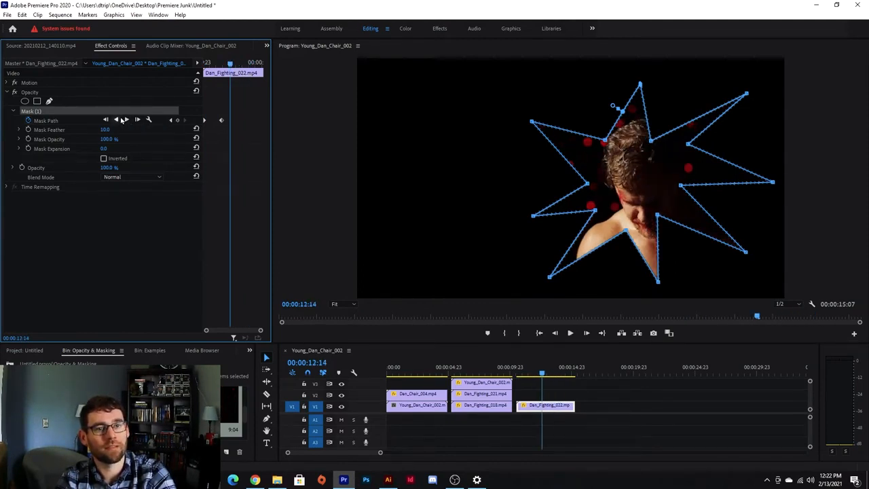
left_click(125, 119)
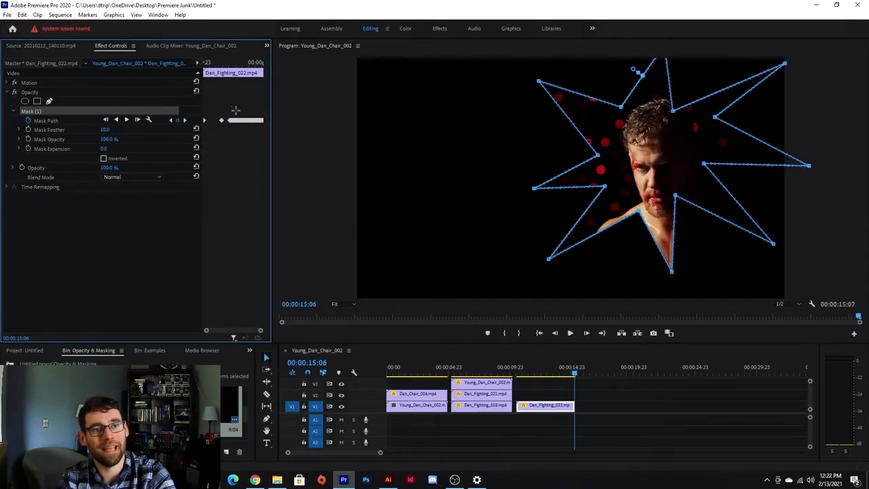
left_click_drag(235, 109, 272, 148)
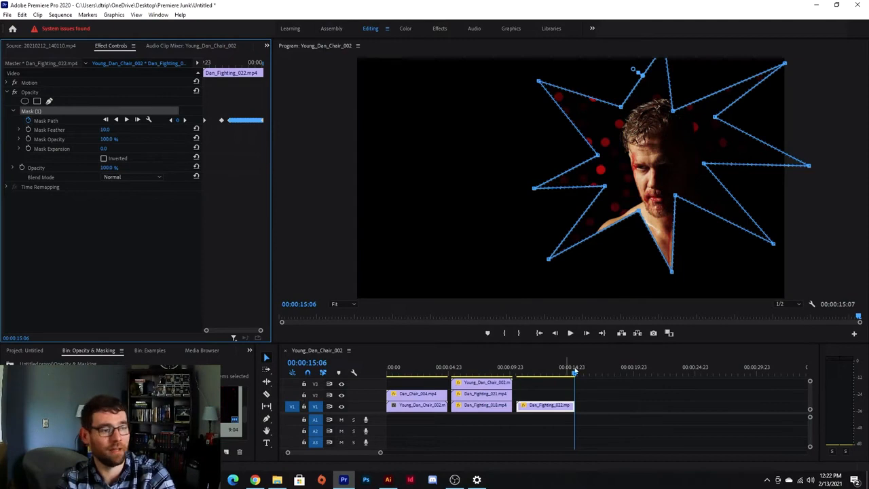
left_click_drag(574, 372, 574, 392)
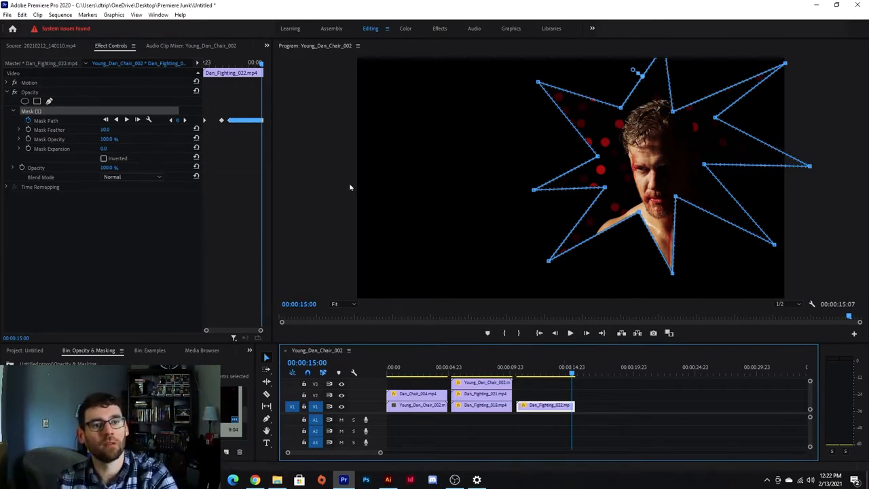
left_click(106, 121)
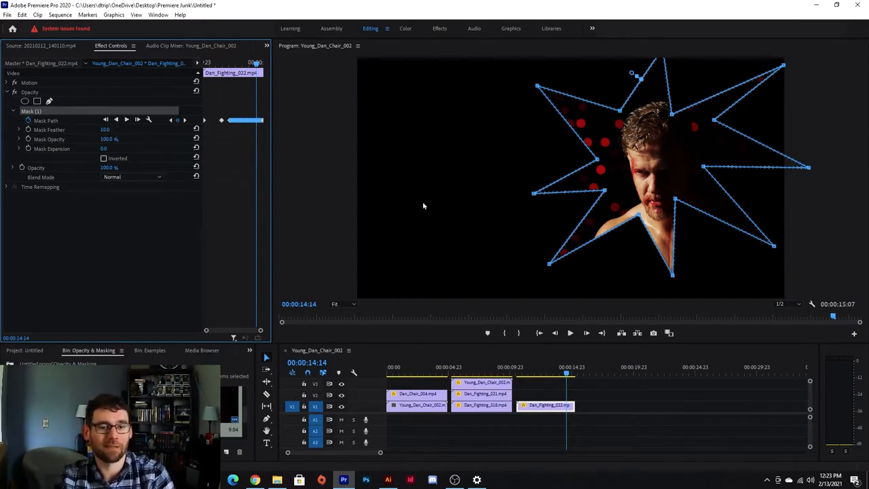
left_click(26, 350)
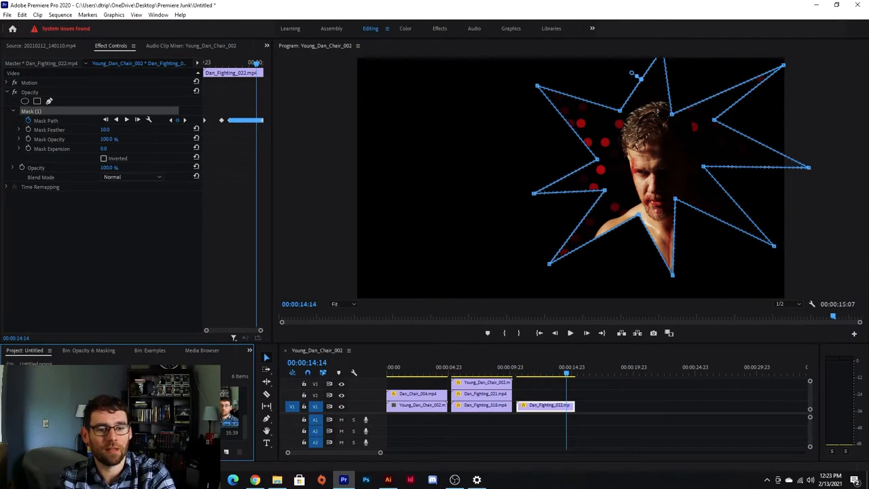
double_click(130, 409)
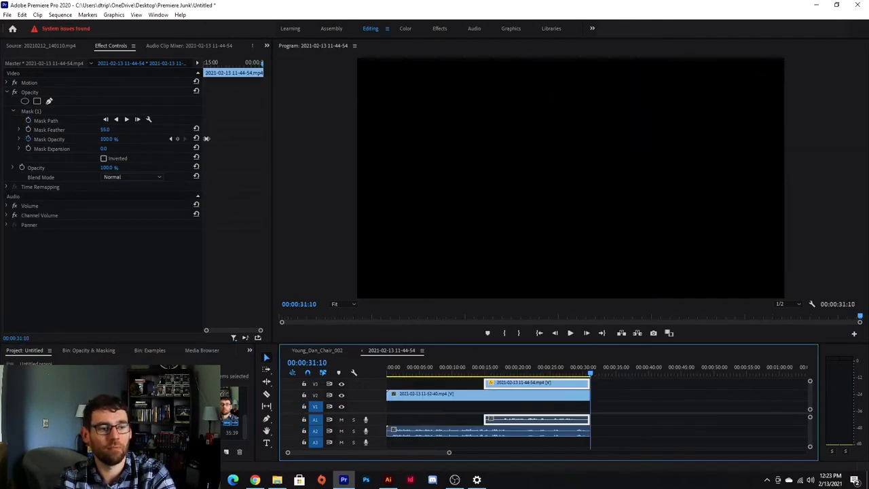
left_click(388, 372)
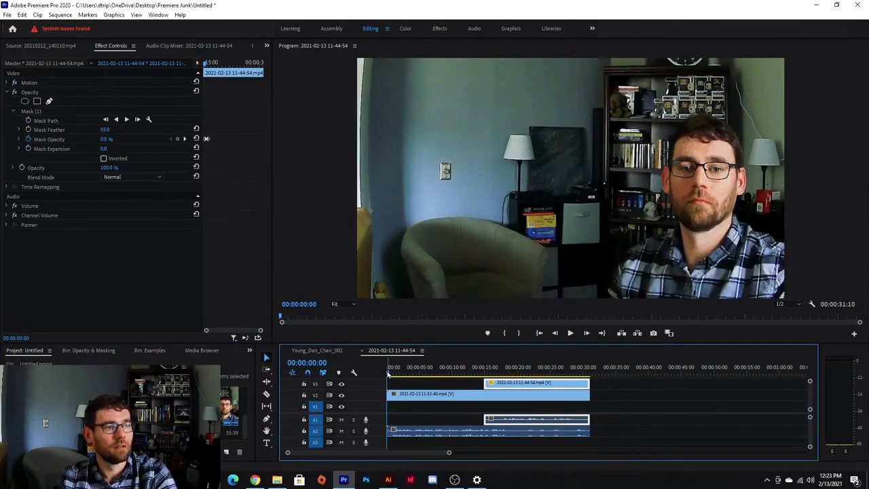
key("space")
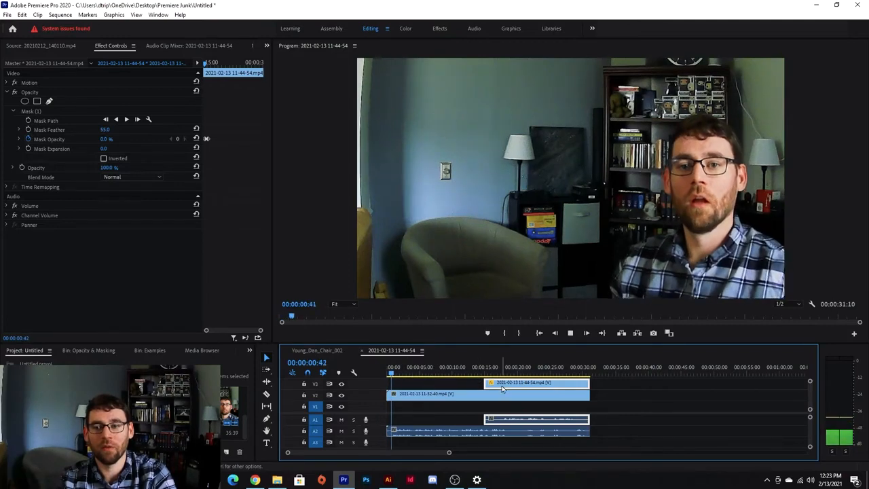
left_click_drag(435, 370, 481, 375)
key("space")
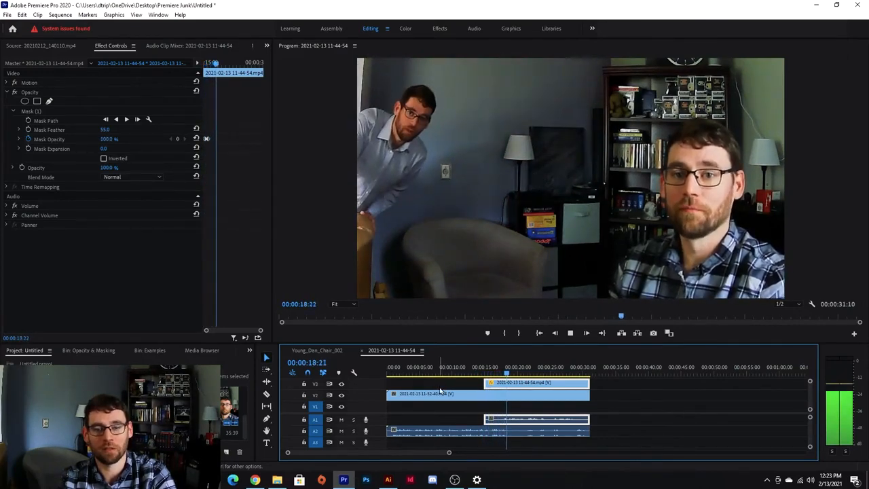
key("space")
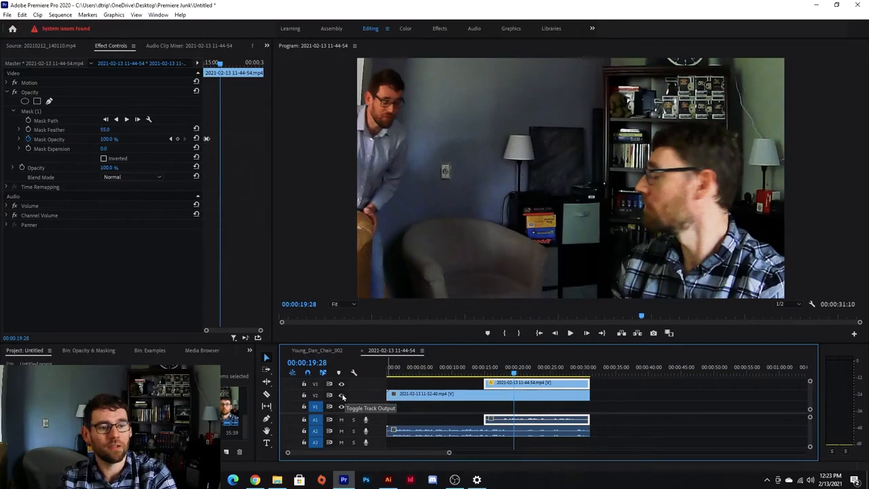
Step: Hide track V2 at 00:00:19:28 and play the masked V3 clip on its own to 00:00:29:14
left_click(342, 395)
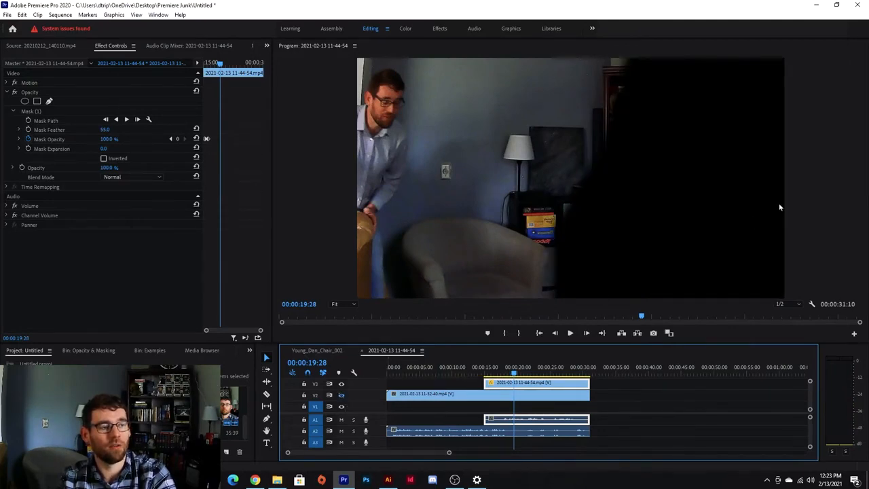
key("space")
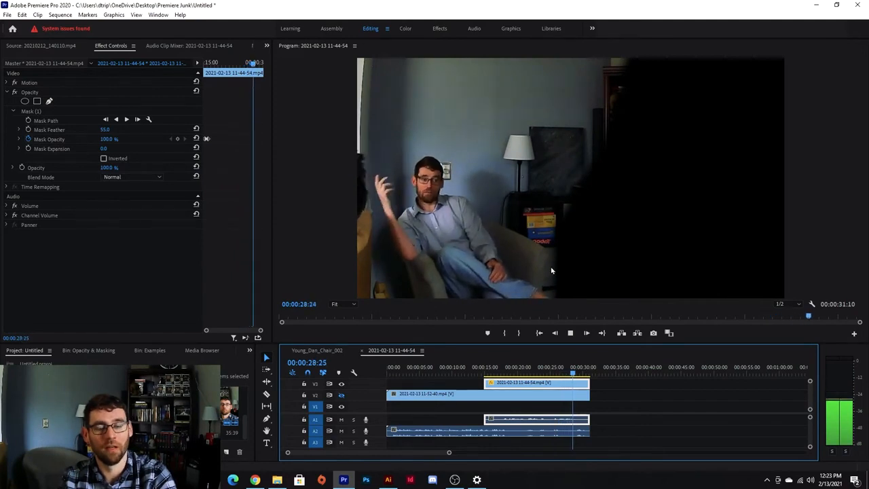
key("space")
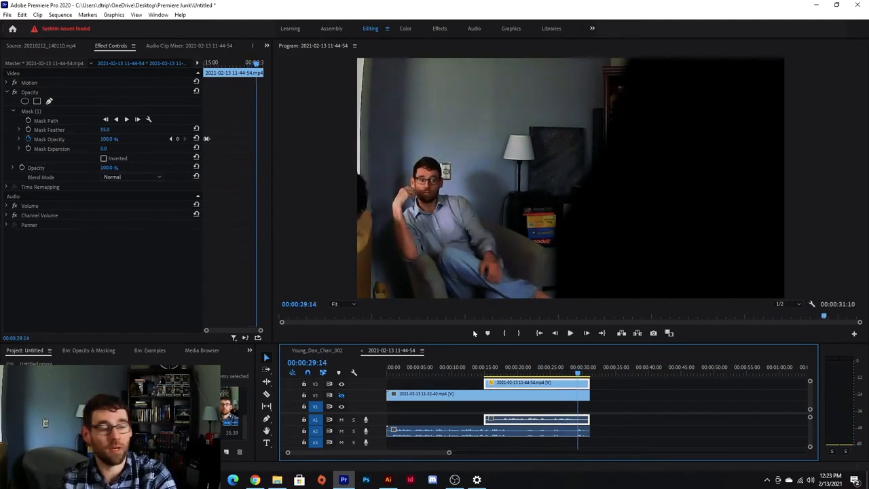
Step: Hide track V3, show V2 again, and play the background clip alone from 00:00:14:02 to 00:00:23:10
left_click_drag(563, 374, 477, 374)
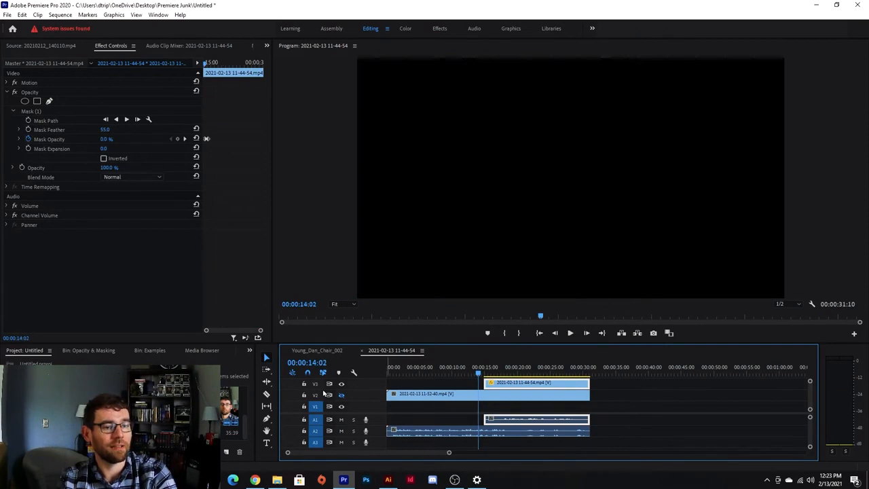
left_click(341, 384)
left_click(342, 395)
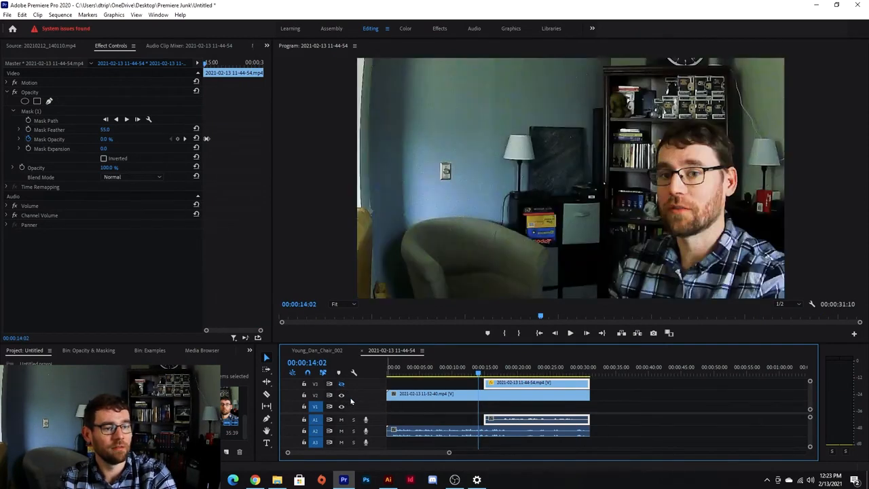
key("space")
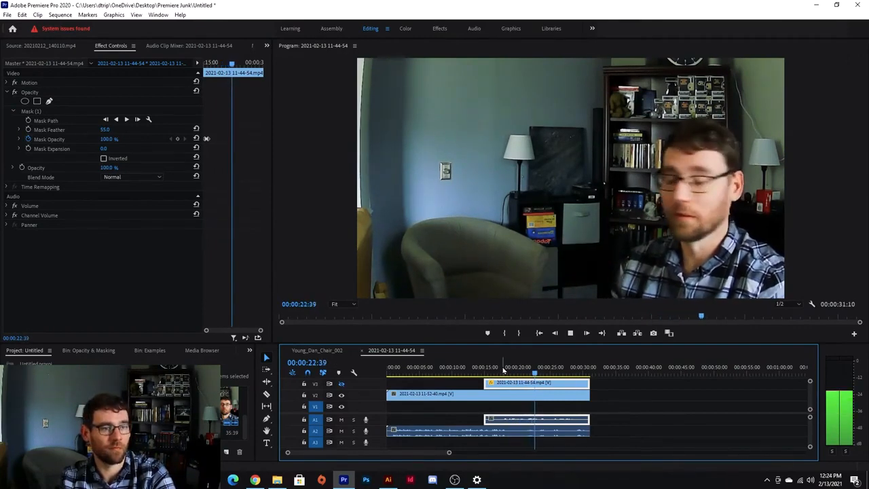
key("space")
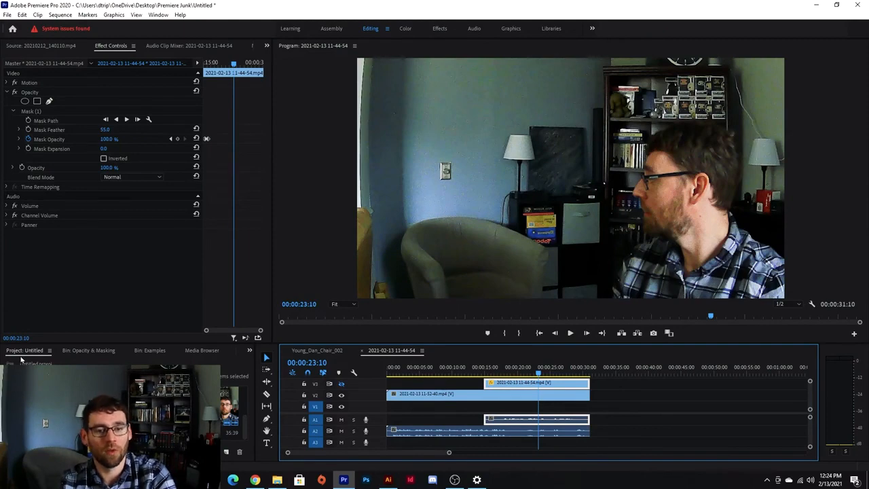
Step: Open the Seq sequence from the Examples bin and play its first doorway composite, replaying the section up to 00;00;05;08
left_click(149, 351)
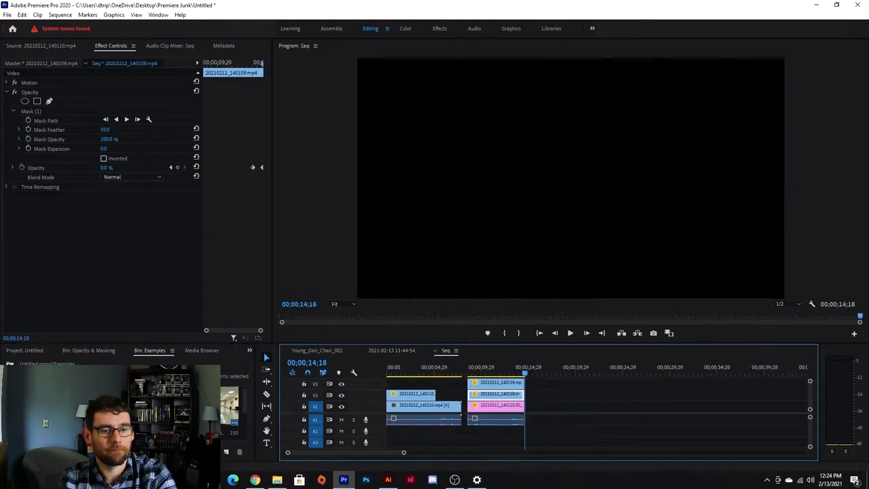
left_click_drag(393, 372, 384, 376)
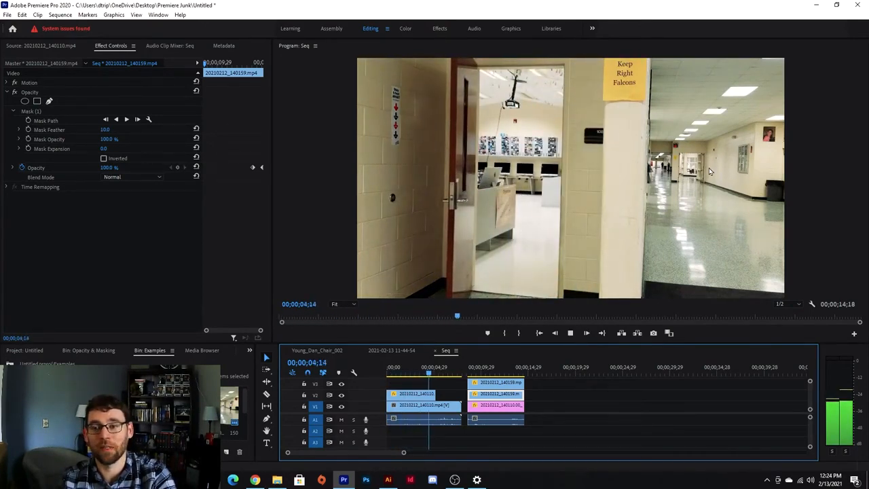
key("space")
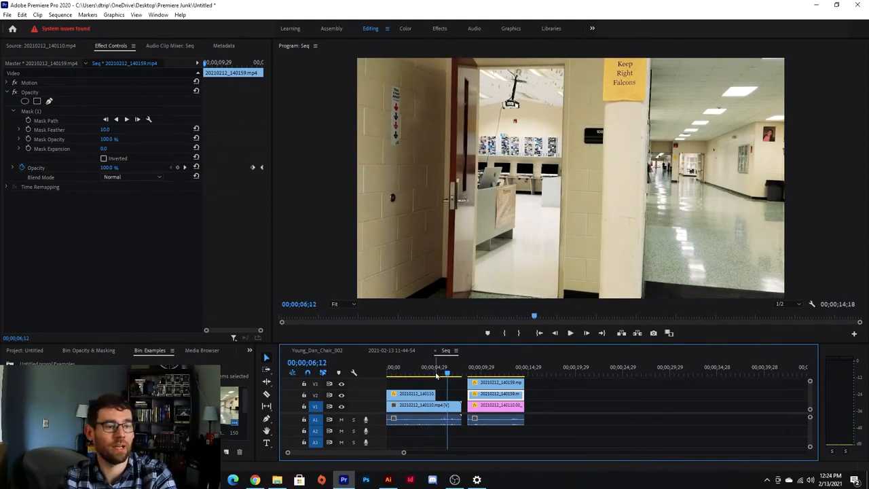
left_click(413, 372)
key("space")
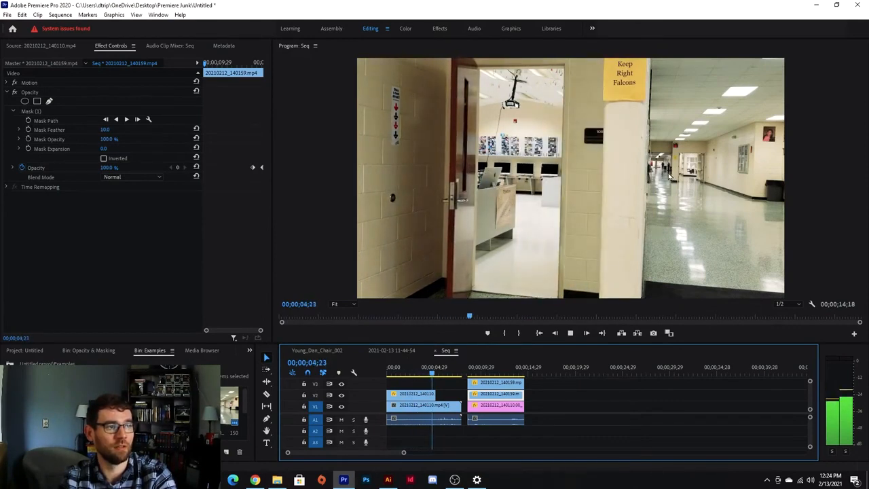
key("space")
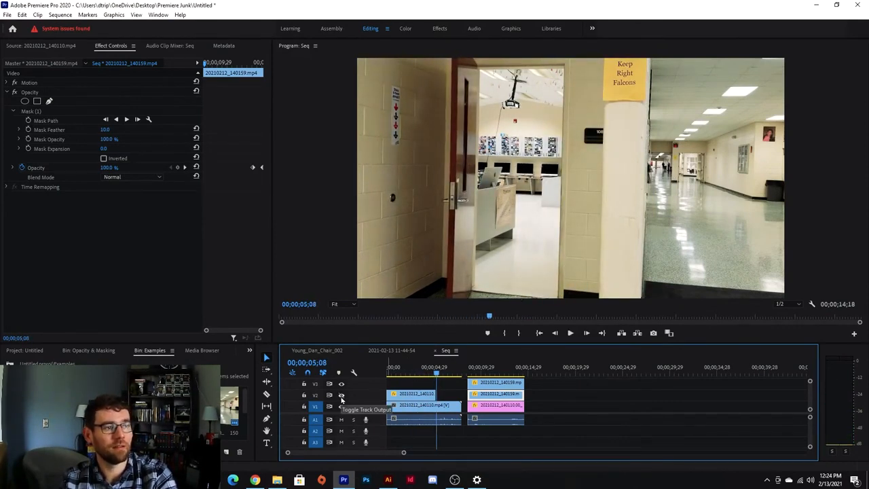
Step: From 00;00;02;15, view the masked V2 clip with V1 hidden, then hide V2, show V1 and play the background clip
left_click(410, 373)
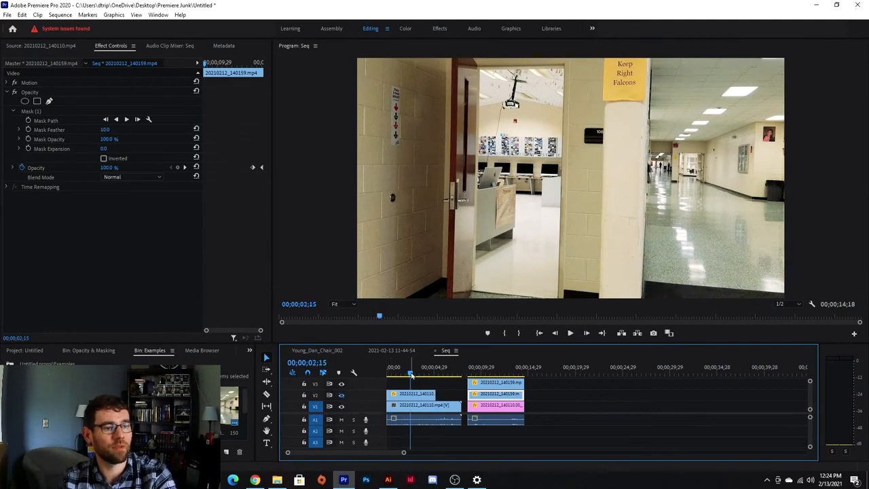
left_click(341, 406)
left_click(341, 396)
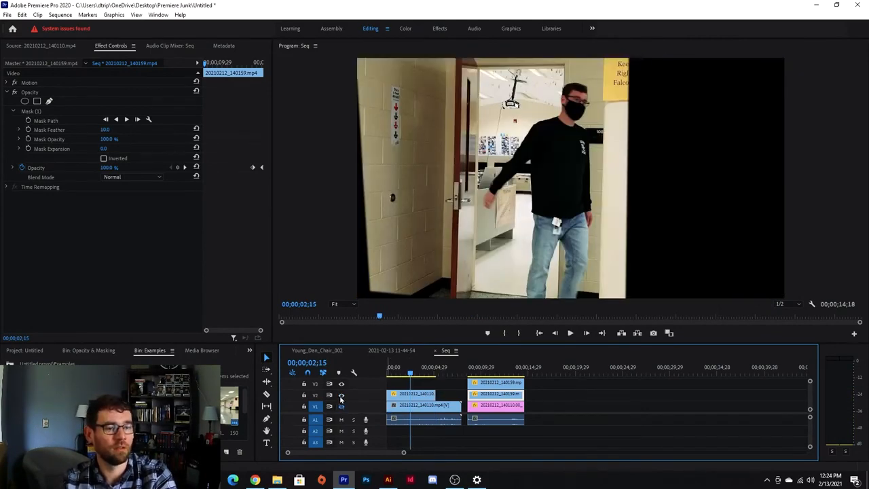
left_click(341, 395)
left_click(341, 406)
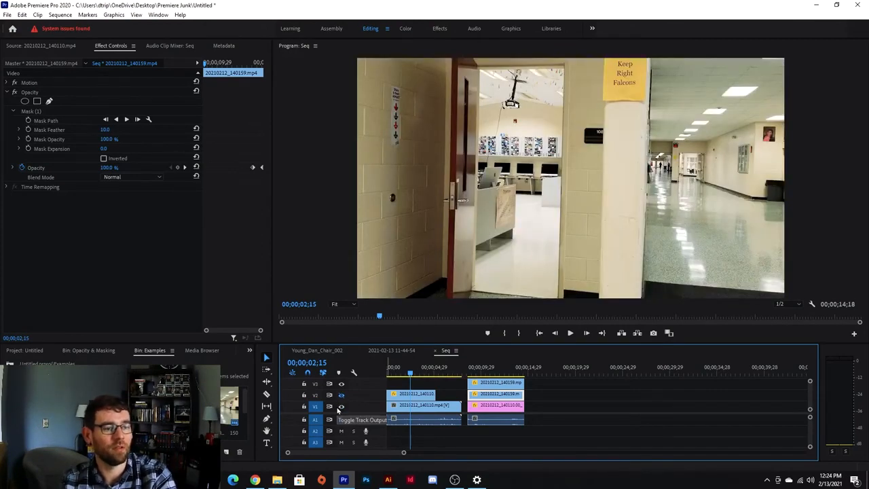
key("space")
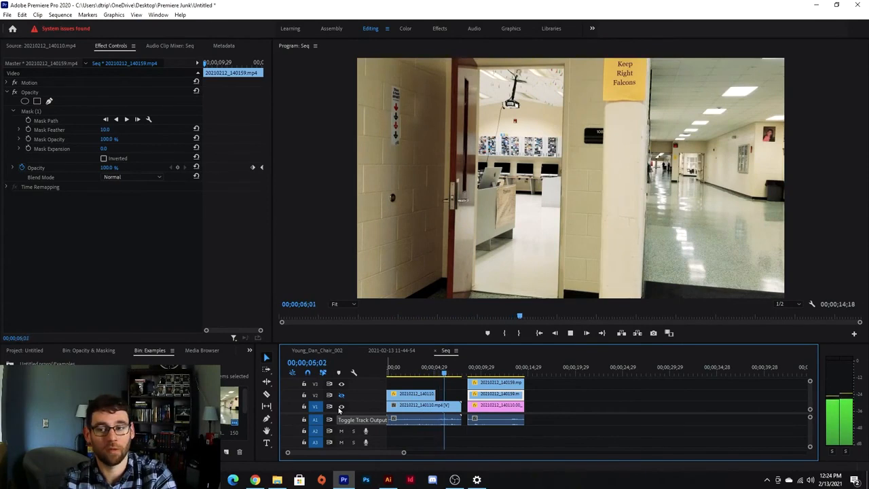
key("space")
Step: Play the second doorway composite from 00;00;08;07 to 00;00;12;15, then replay it from near its start
left_click(465, 373)
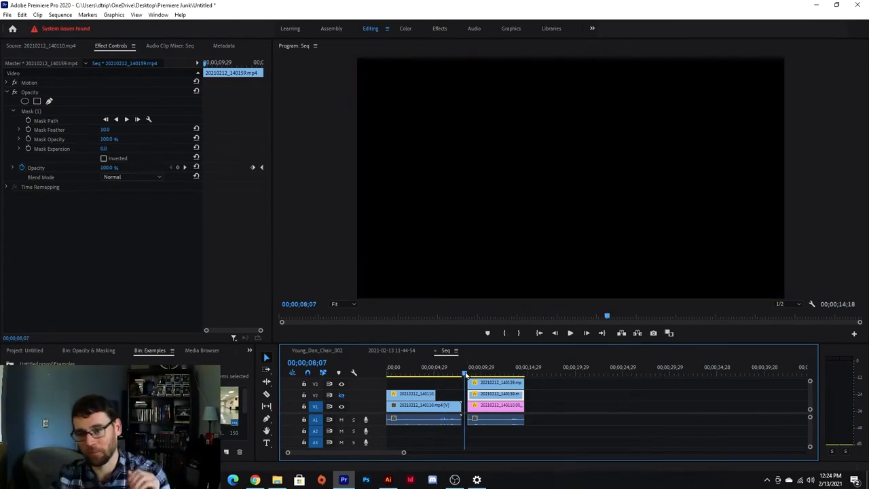
key("space")
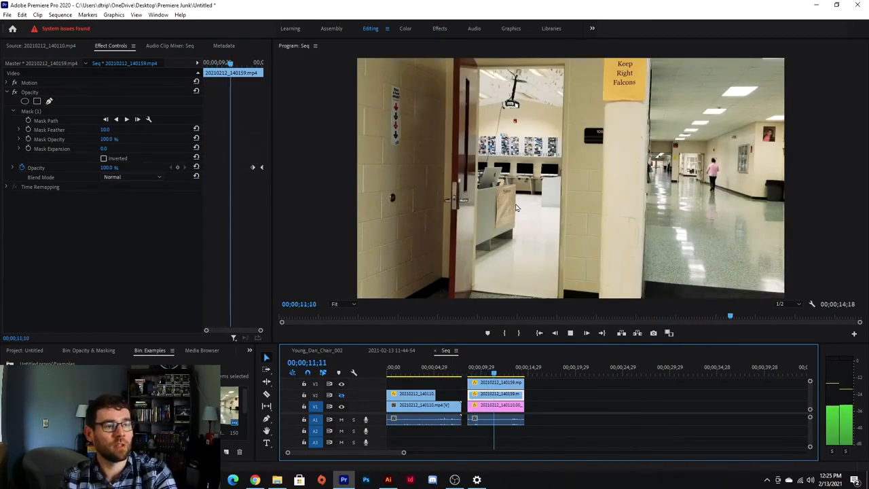
key("space")
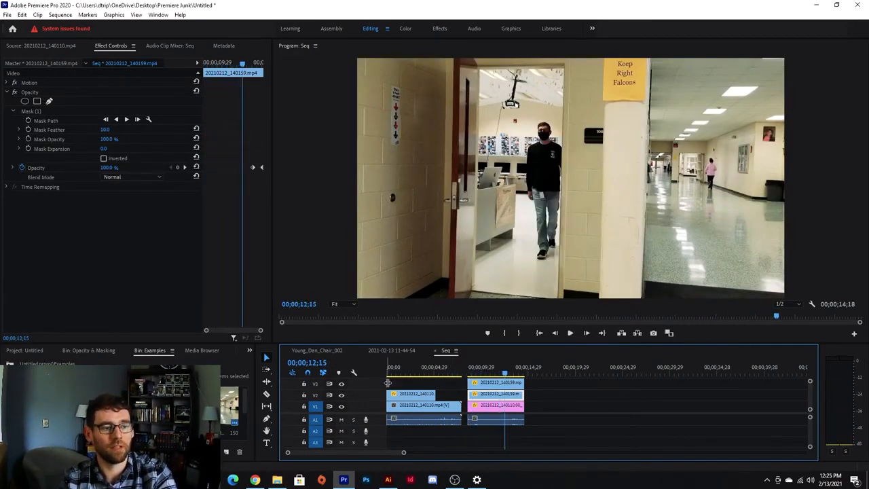
left_click(472, 372)
key("space")
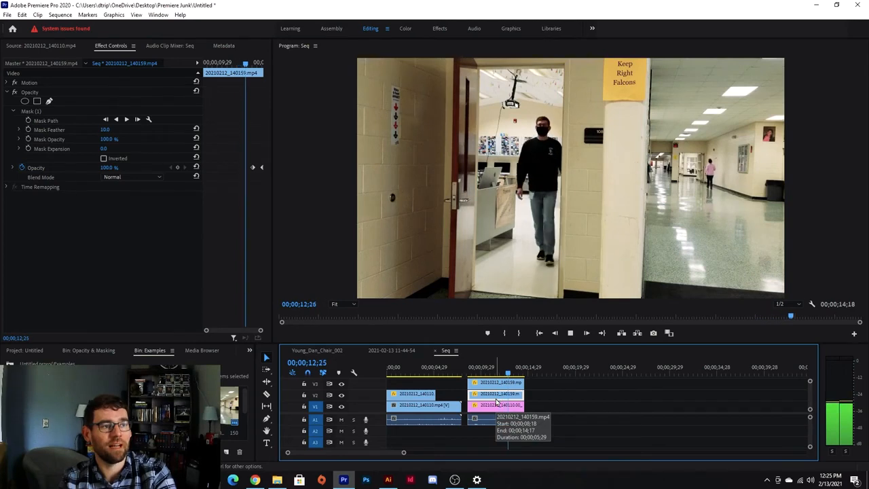
Step: At 00;00;13;03 of the second doorway composite, hide track V3 to view the layers beneath, and show it again
key("space")
key("Home")
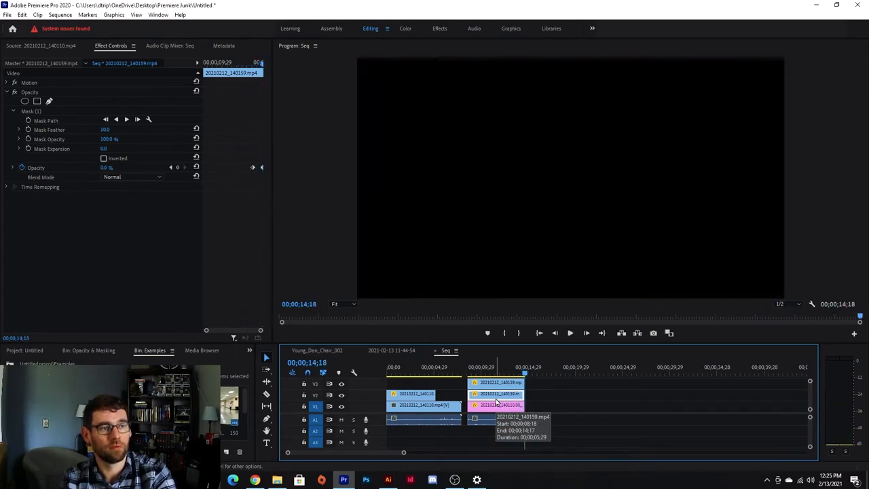
left_click_drag(489, 370, 512, 372)
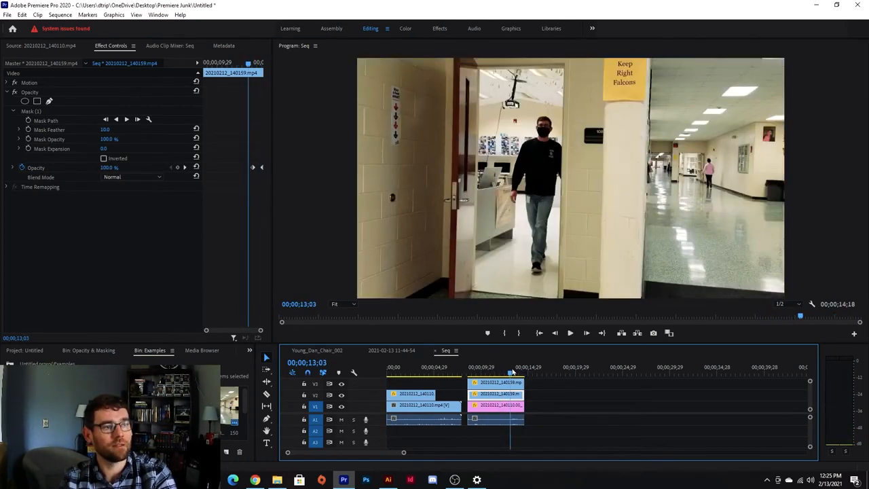
left_click(341, 394)
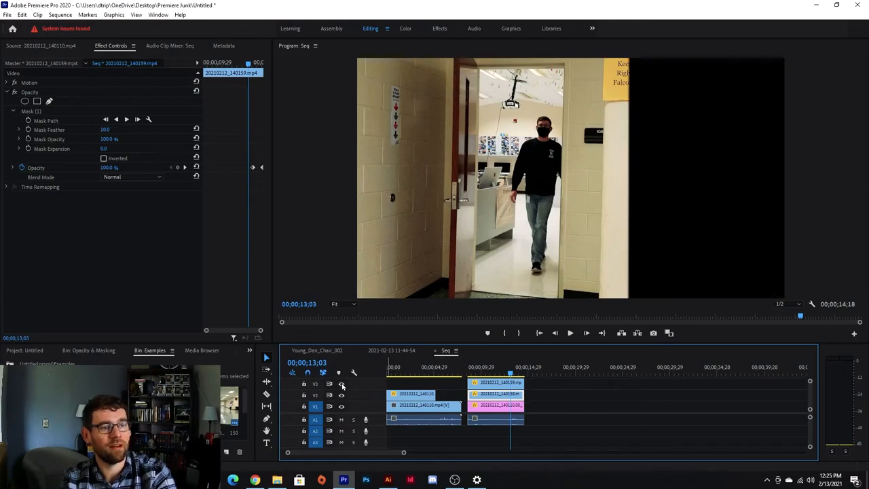
left_click(341, 394)
Step: Hide and show track V2 repeatedly at 00;00;13;03 to compare the doorway with and without the walking man
left_click(340, 394)
left_click(340, 395)
left_click(341, 394)
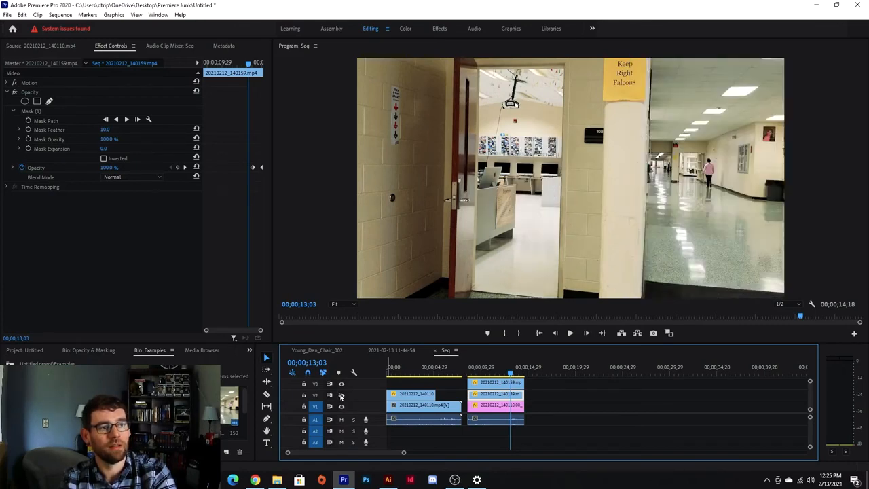
left_click(341, 394)
left_click(340, 394)
left_click(341, 395)
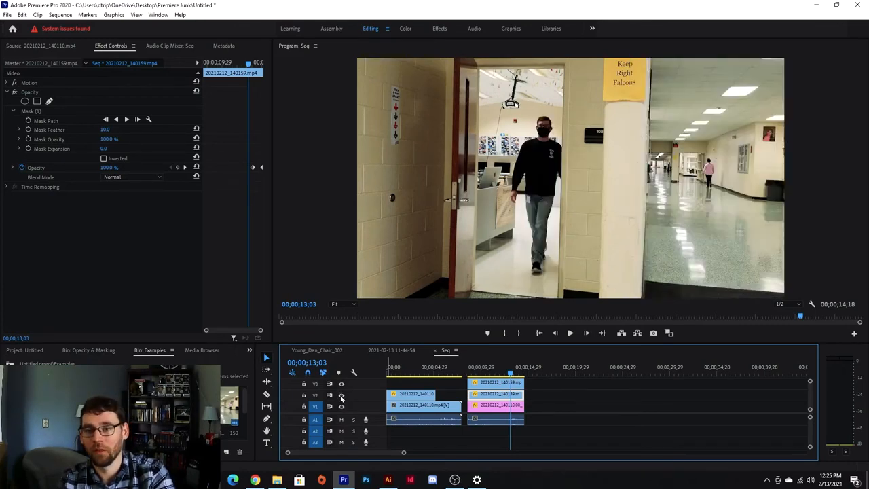
left_click(341, 394)
left_click(341, 394)
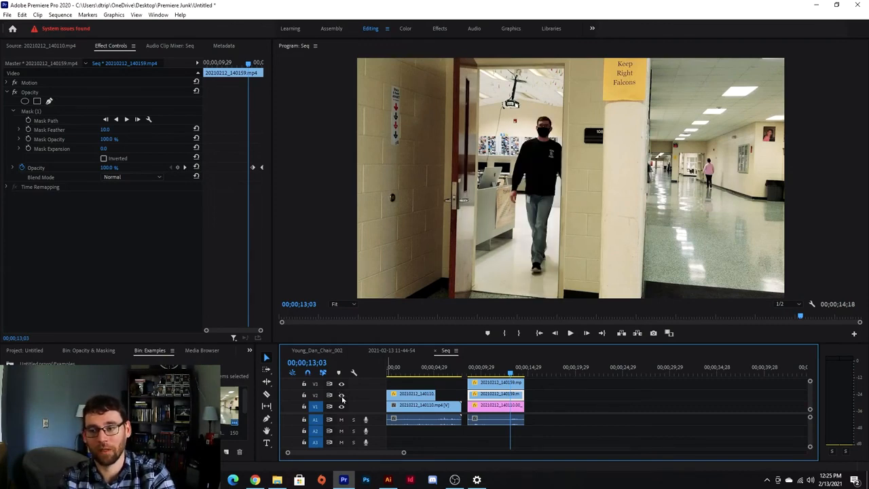
Step: Return to the Young_Dan_Chair_002 sequence and review its composites from the start through to 00:00:14:23
left_click(16, 350)
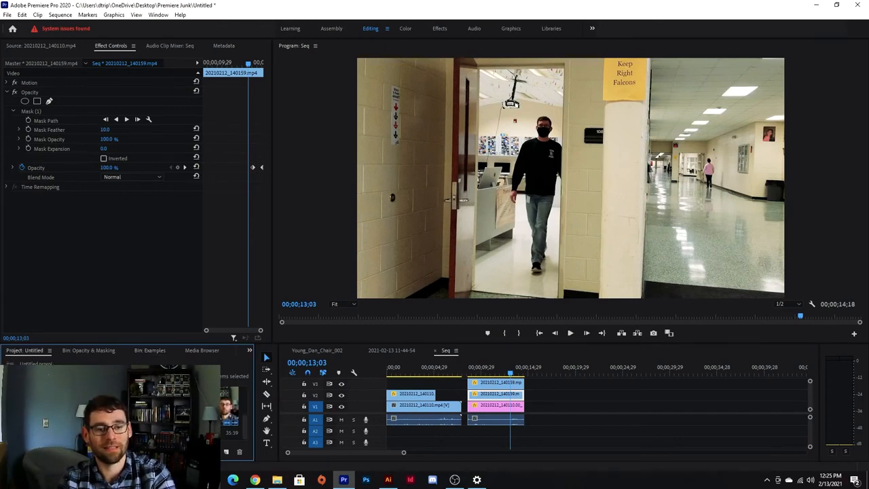
left_click(319, 350)
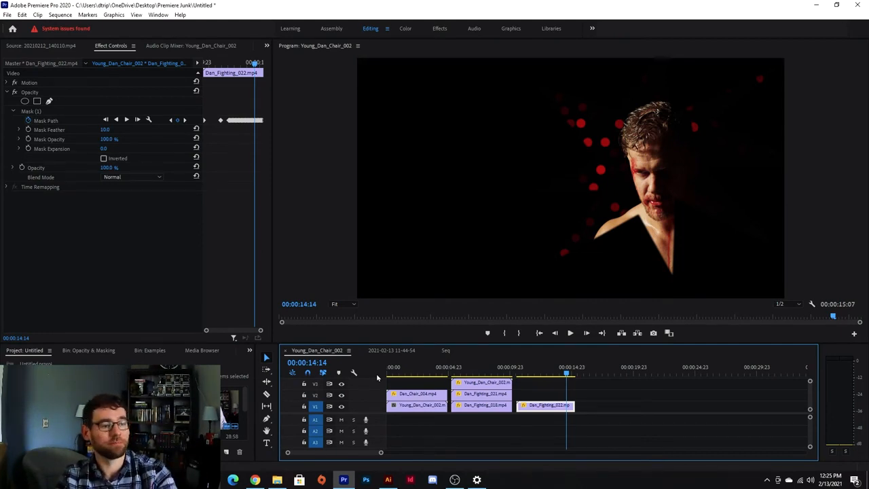
left_click_drag(430, 374, 366, 372)
key("space")
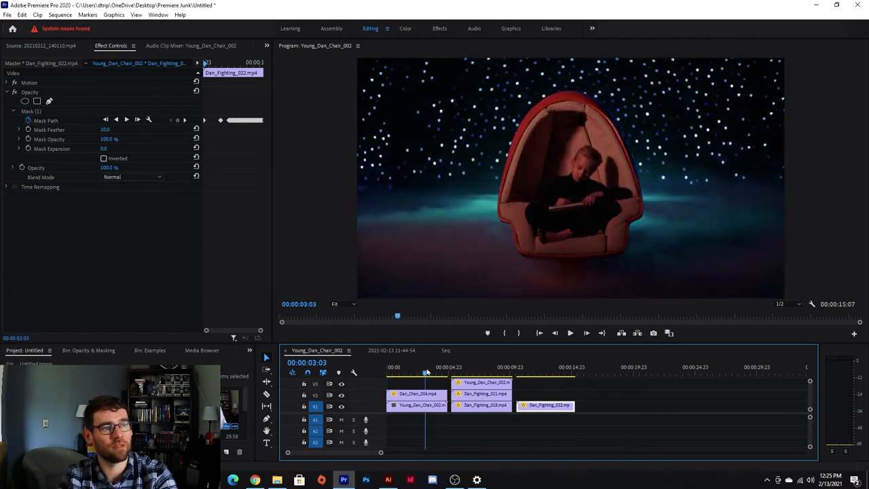
left_click_drag(420, 366, 571, 375)
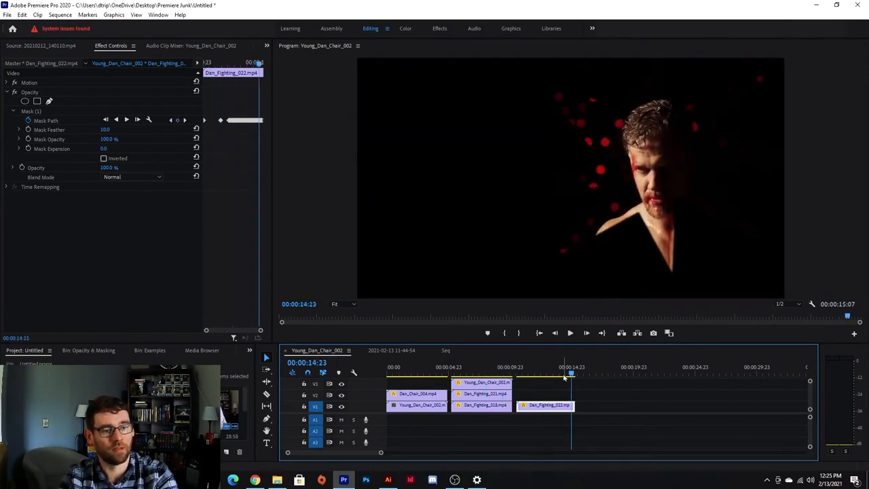
Step: Open the media export settings for Young_Dan_Chair_002, look at the output file's name and save location, and close them without exporting
left_click(6, 15)
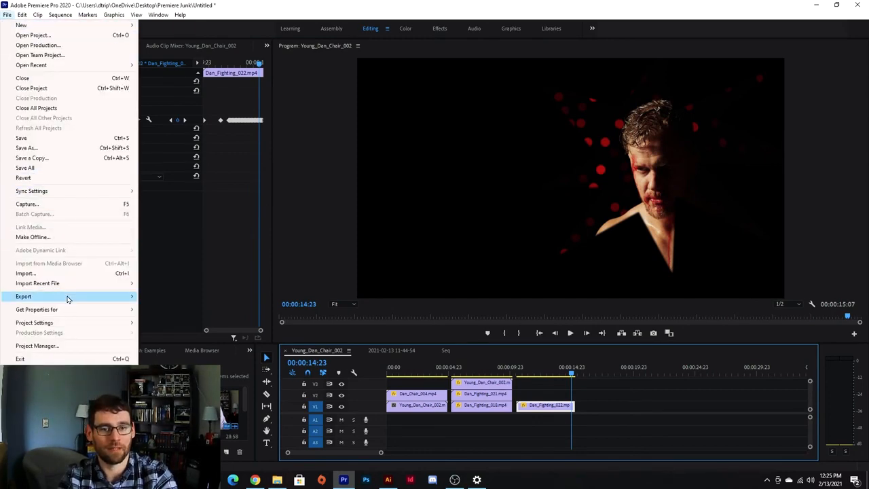
mouse_move(67, 298)
left_click(183, 296)
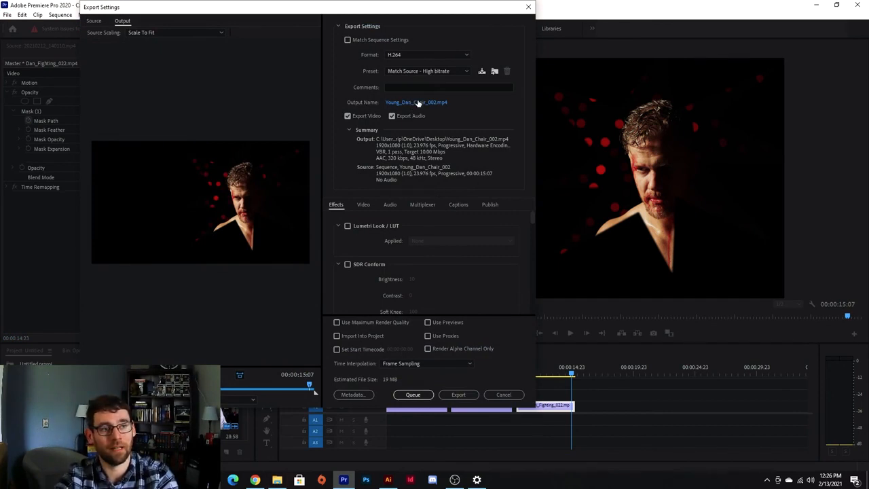
left_click(417, 102)
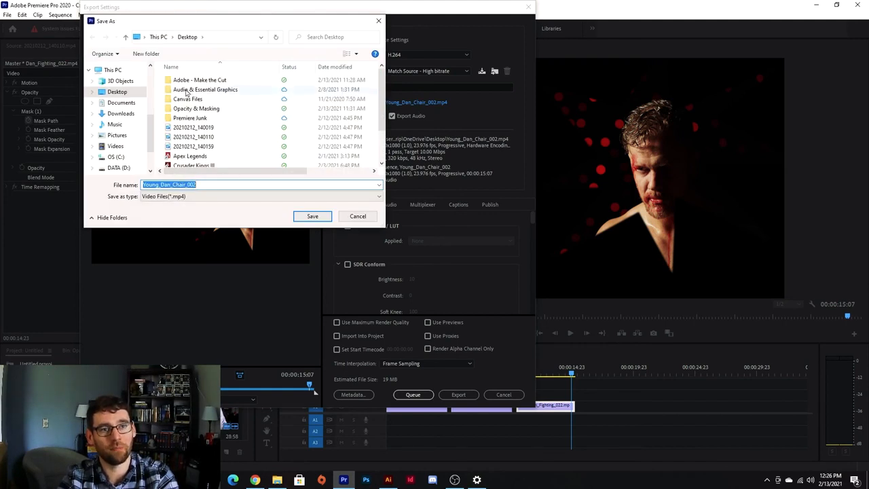
left_click(357, 216)
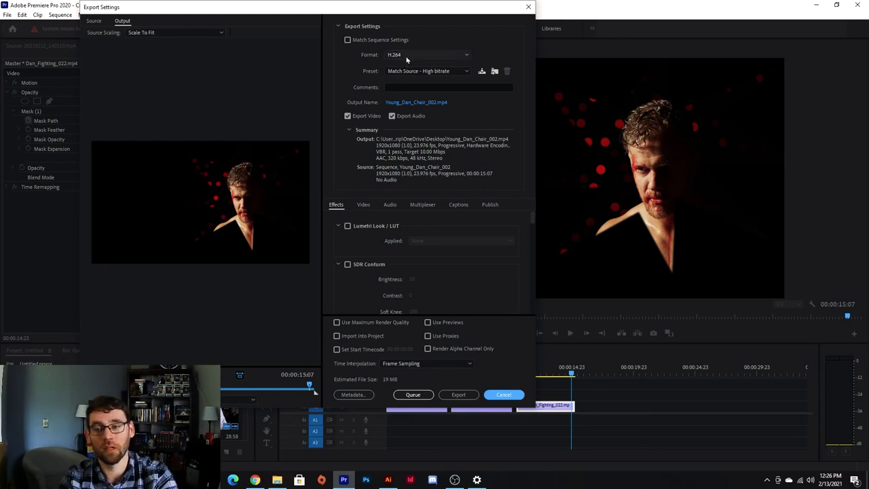
left_click(511, 394)
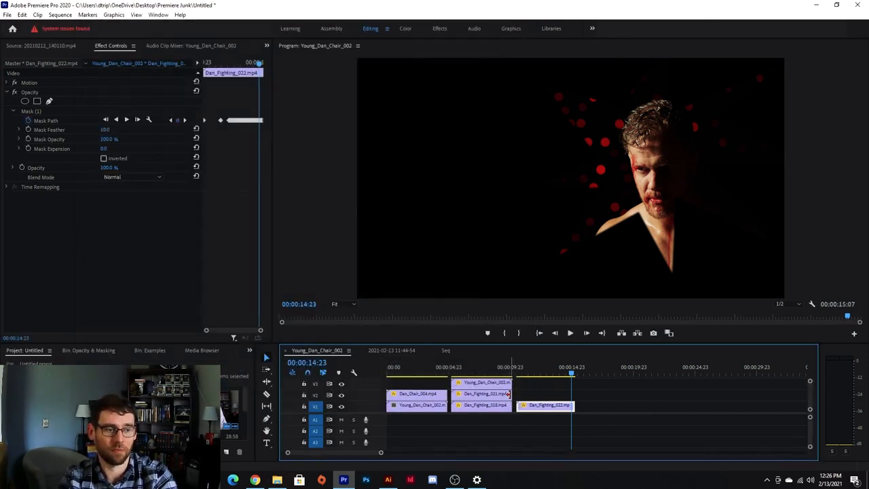